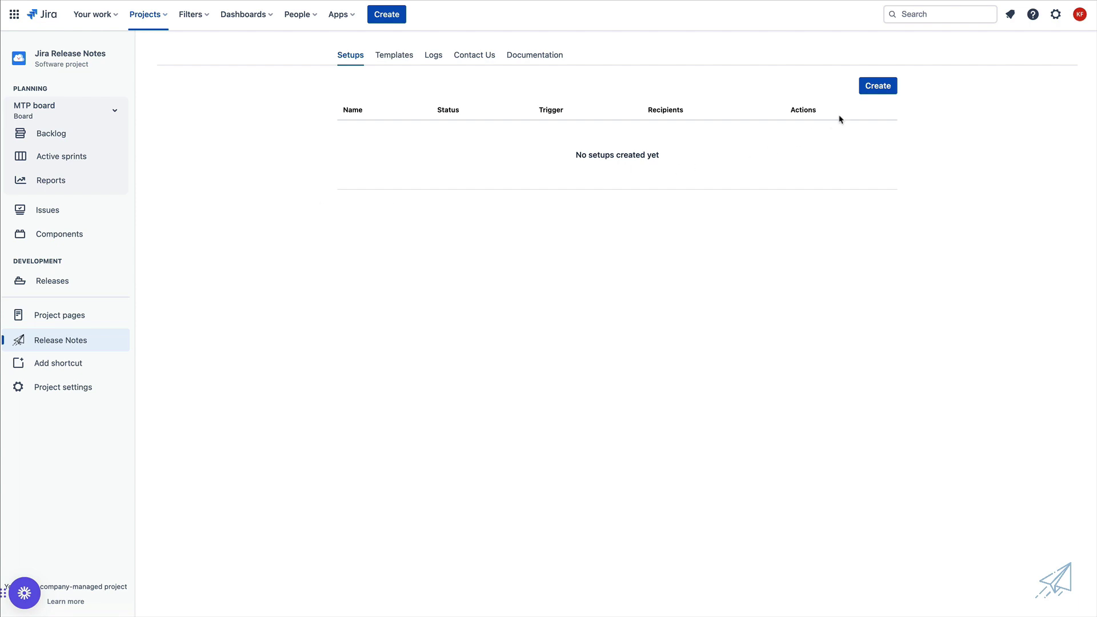
# Step: Create a new release-notes setup and name it 'New Version Release Notes'
pyautogui.click(876, 92)
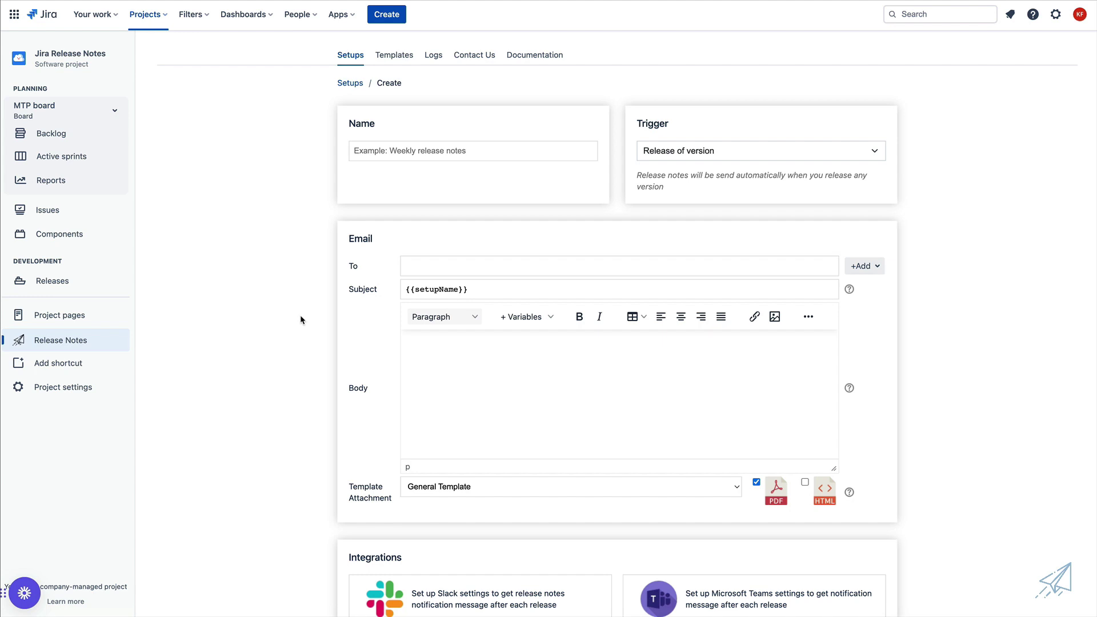
pyautogui.click(463, 152)
pyautogui.write('New Version Release Notes')
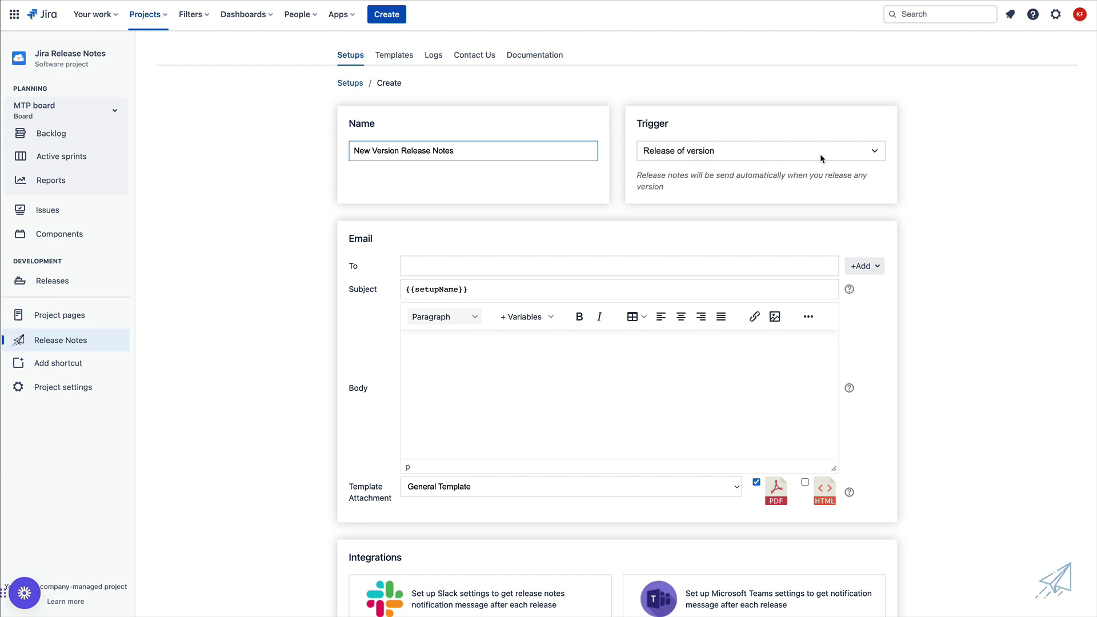
pyautogui.click(876, 152)
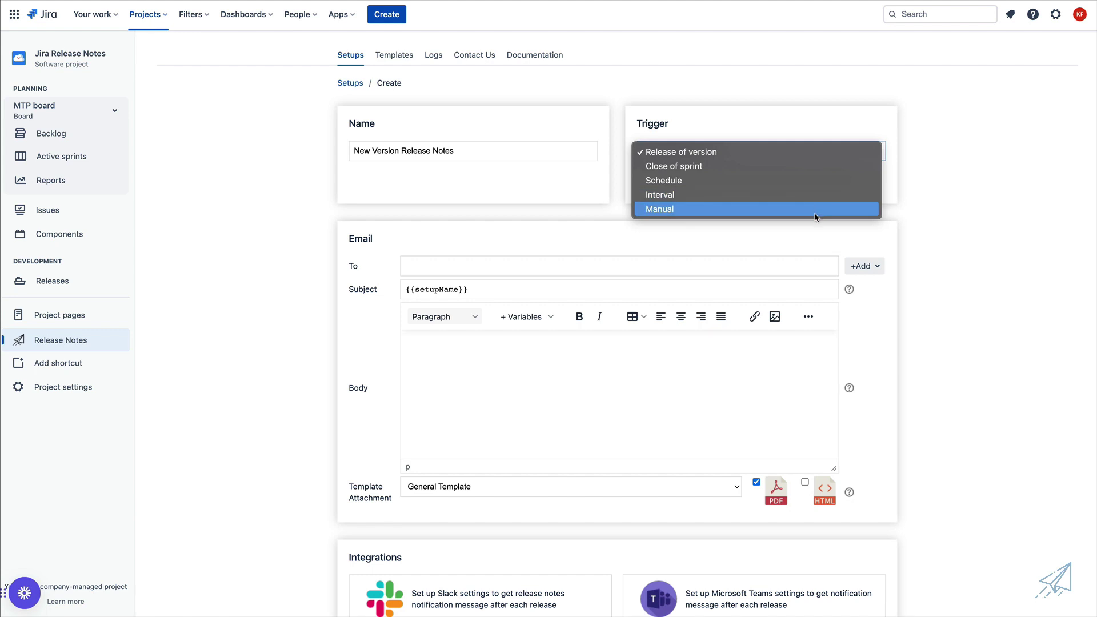
pyautogui.click(762, 151)
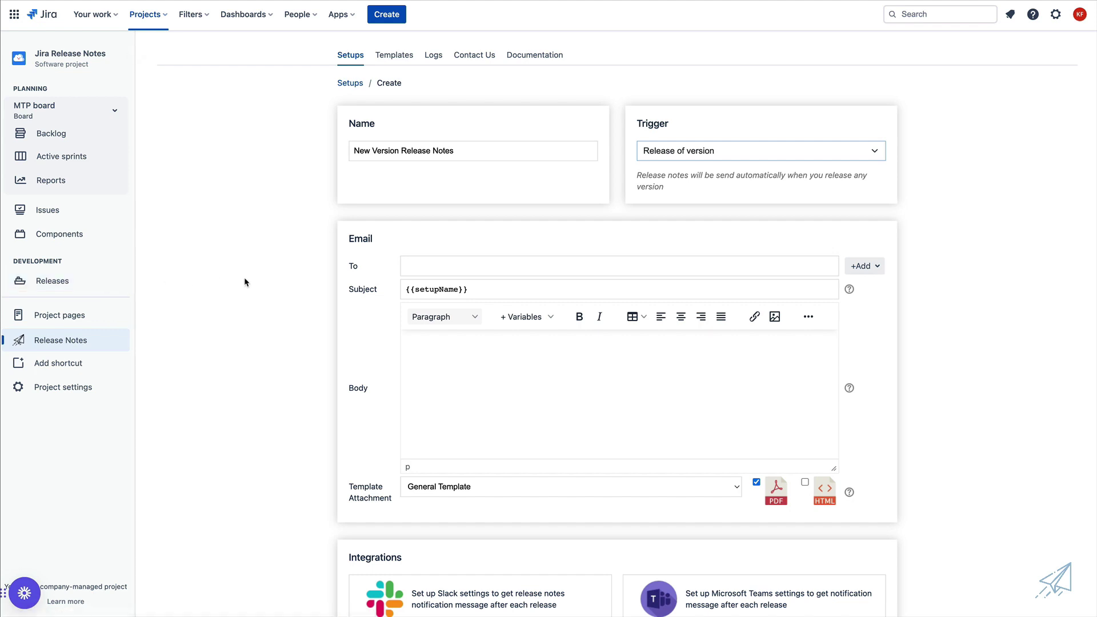
pyautogui.click(789, 153)
pyautogui.click(782, 171)
pyautogui.click(746, 153)
pyautogui.click(746, 164)
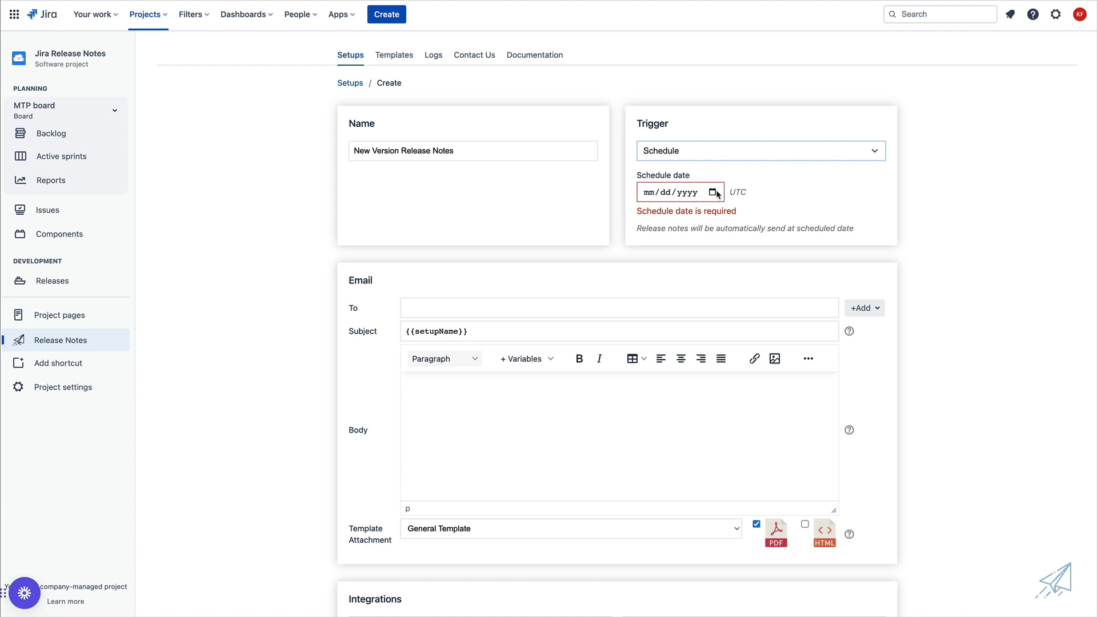
pyautogui.click(734, 155)
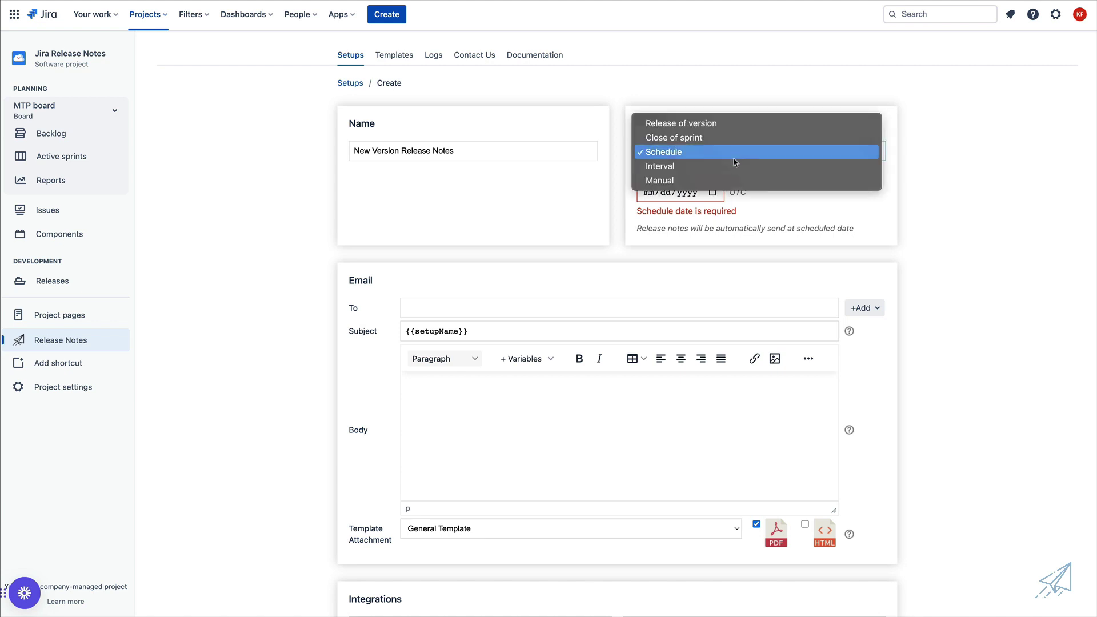
pyautogui.click(729, 123)
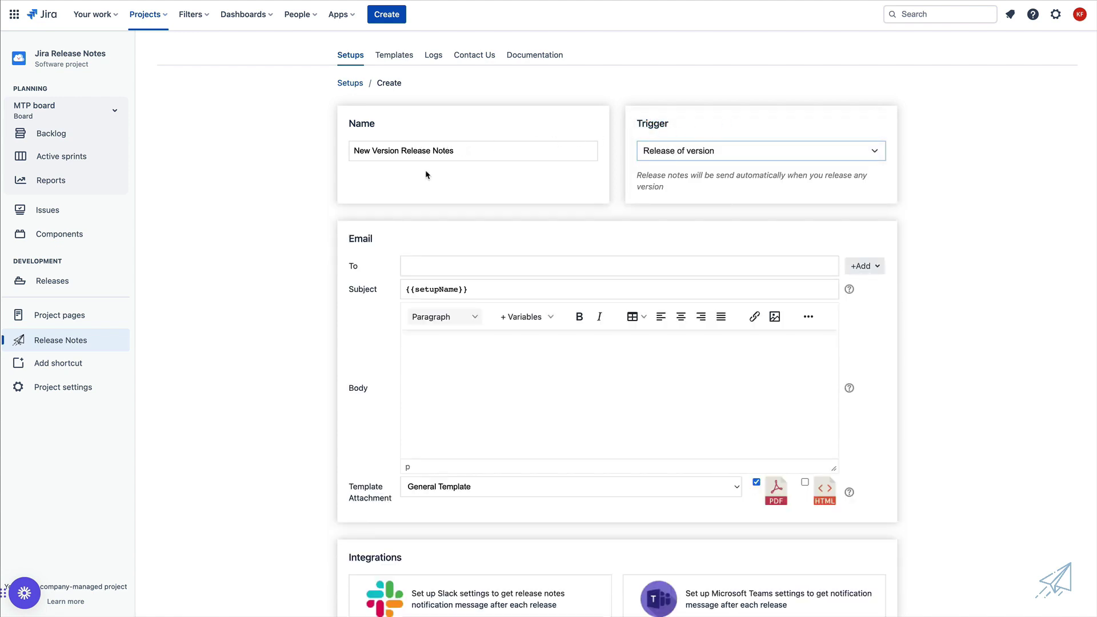
# Step: Add an empty Reply to address field next to the To recipients field
pyautogui.scroll(-1, 319, 369)
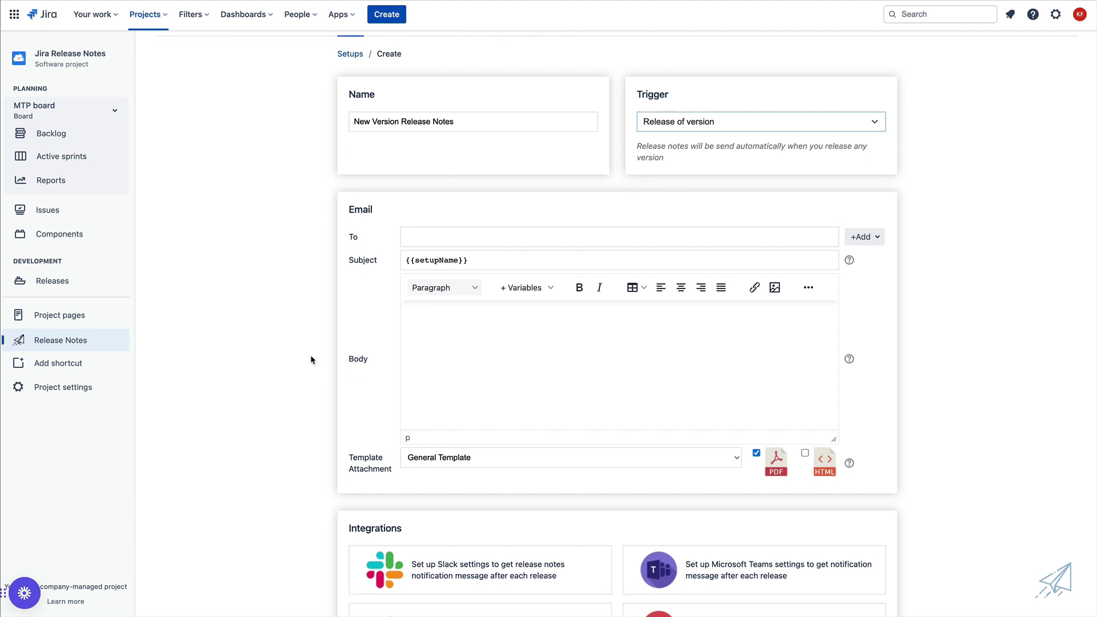
pyautogui.click(599, 234)
pyautogui.click(869, 237)
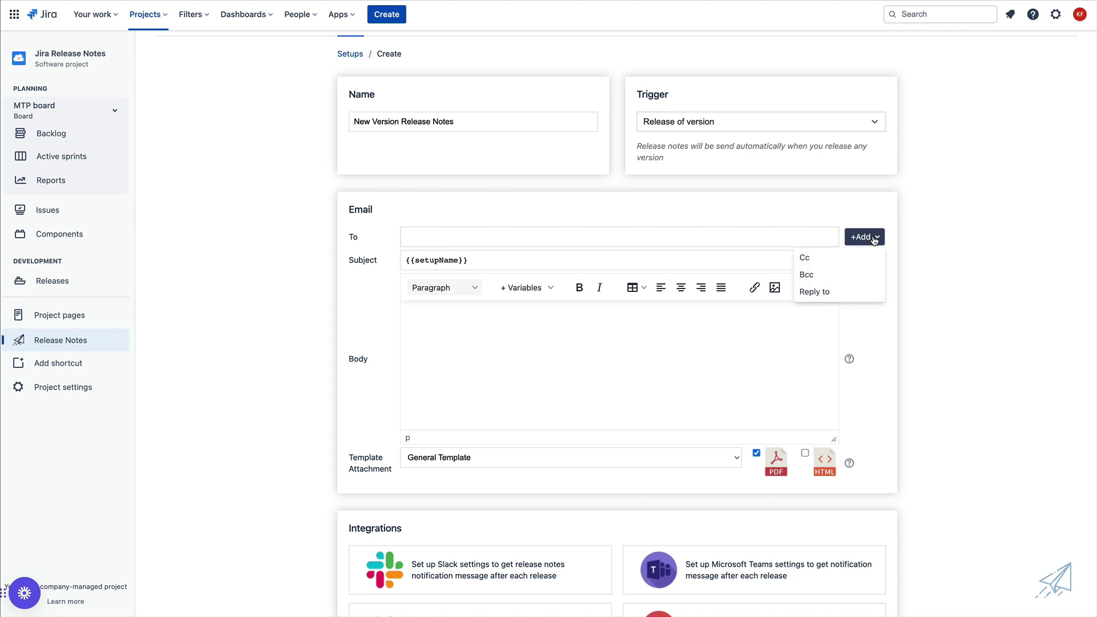
pyautogui.click(838, 292)
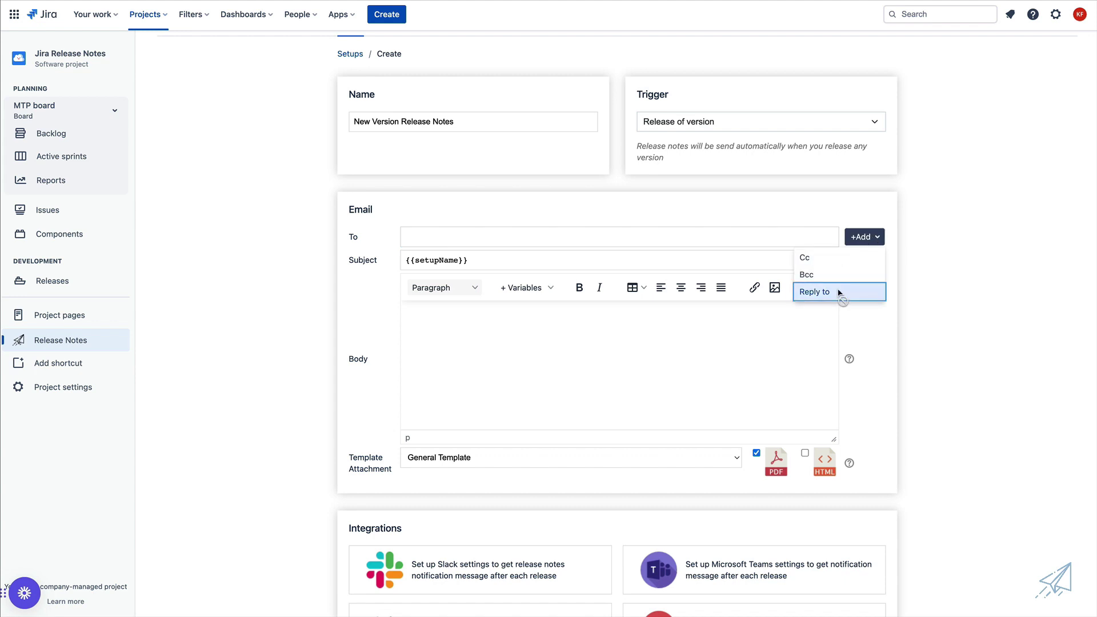
pyautogui.click(895, 340)
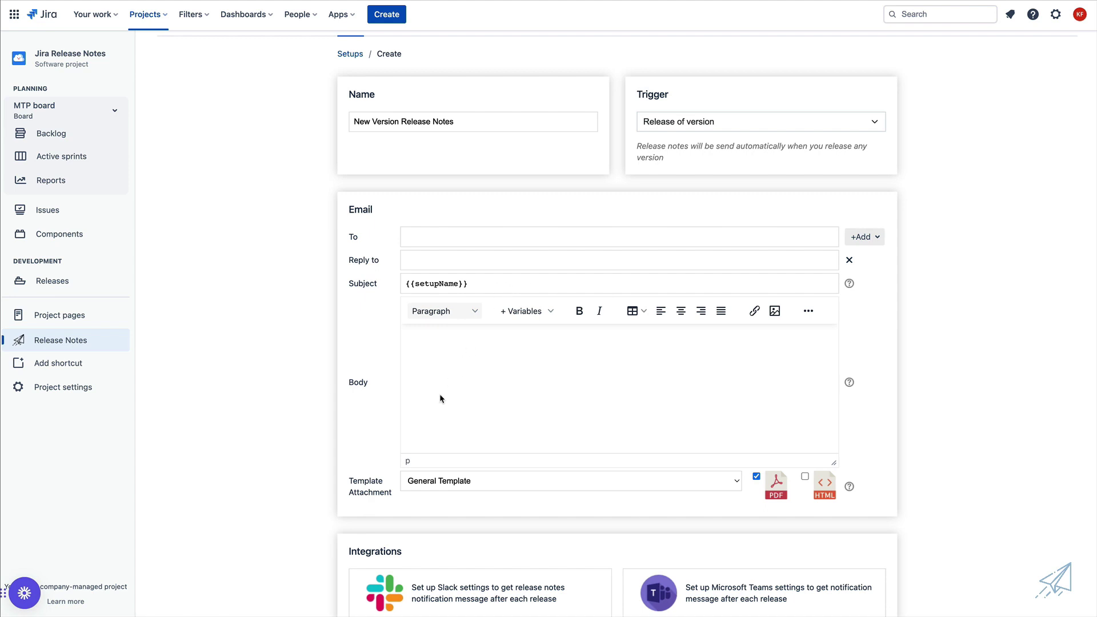
# Step: Add ' - ' after {{setupName}} in the email subject
pyautogui.click(497, 283)
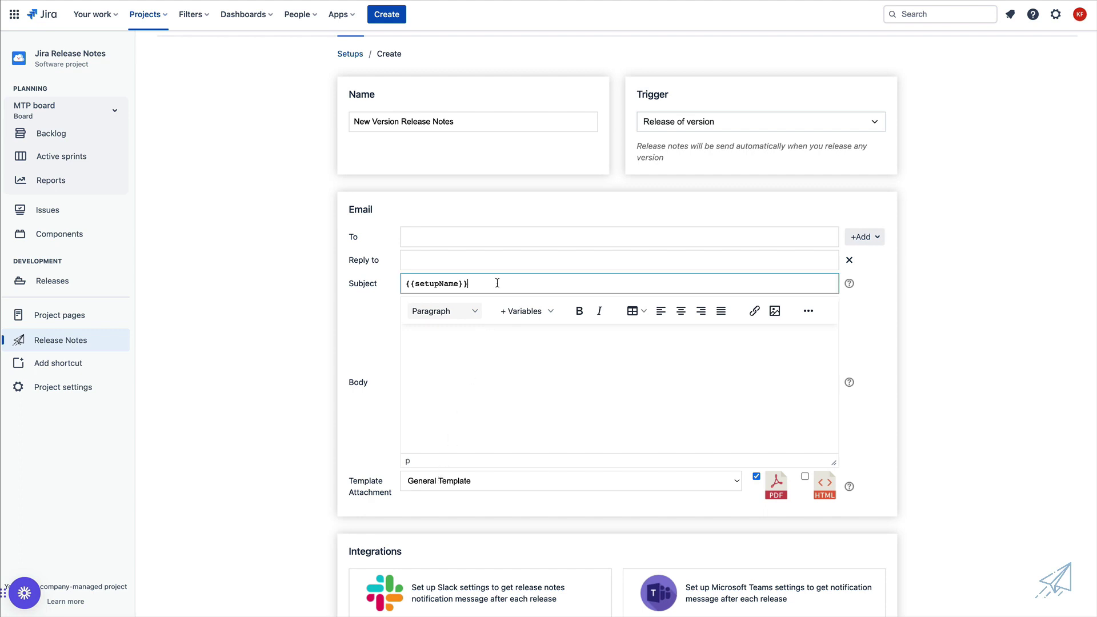
pyautogui.moveTo(488, 283); pyautogui.dragTo(399, 287)
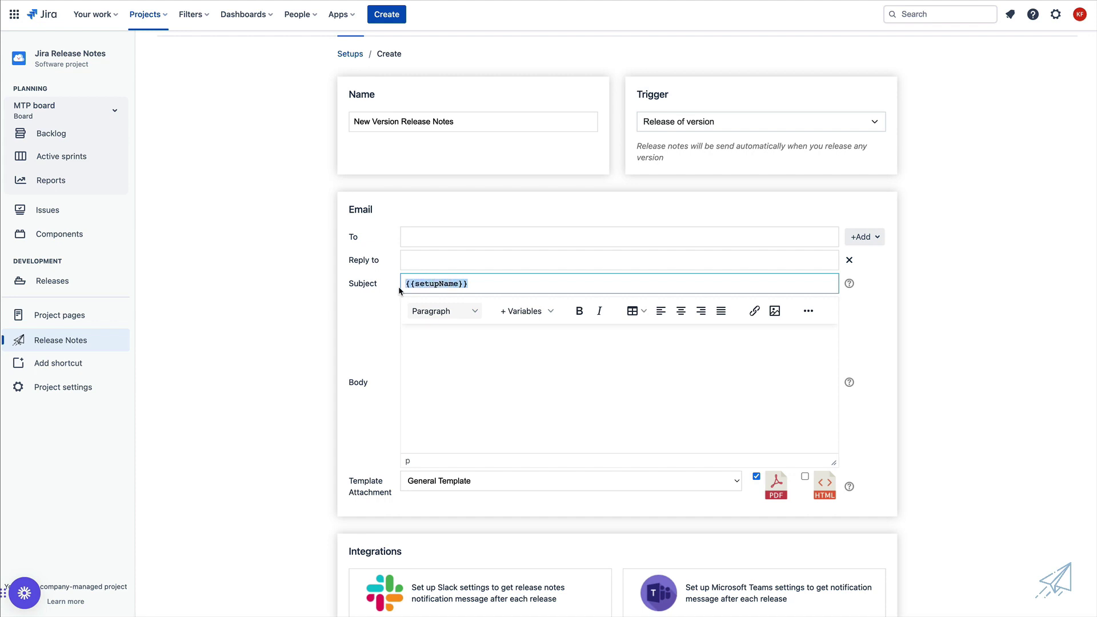
pyautogui.click(490, 286)
pyautogui.write('- Subject')
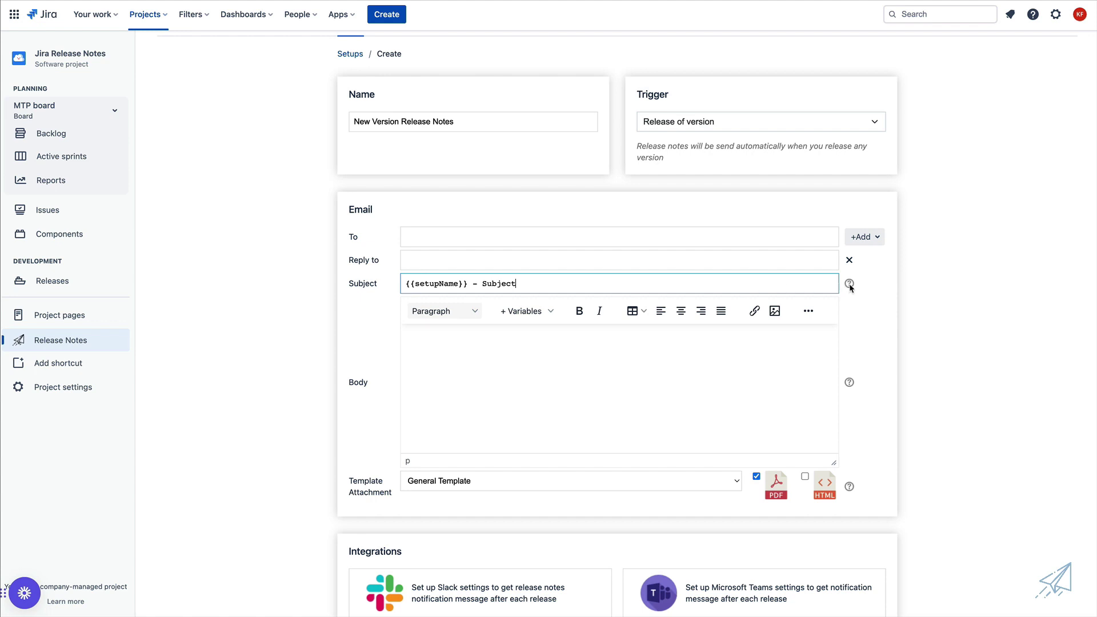
# Step: Replace the placeholder word 'Subject' with {{releaseDate}} copied from the subject help text
pyautogui.moveTo(850, 284)
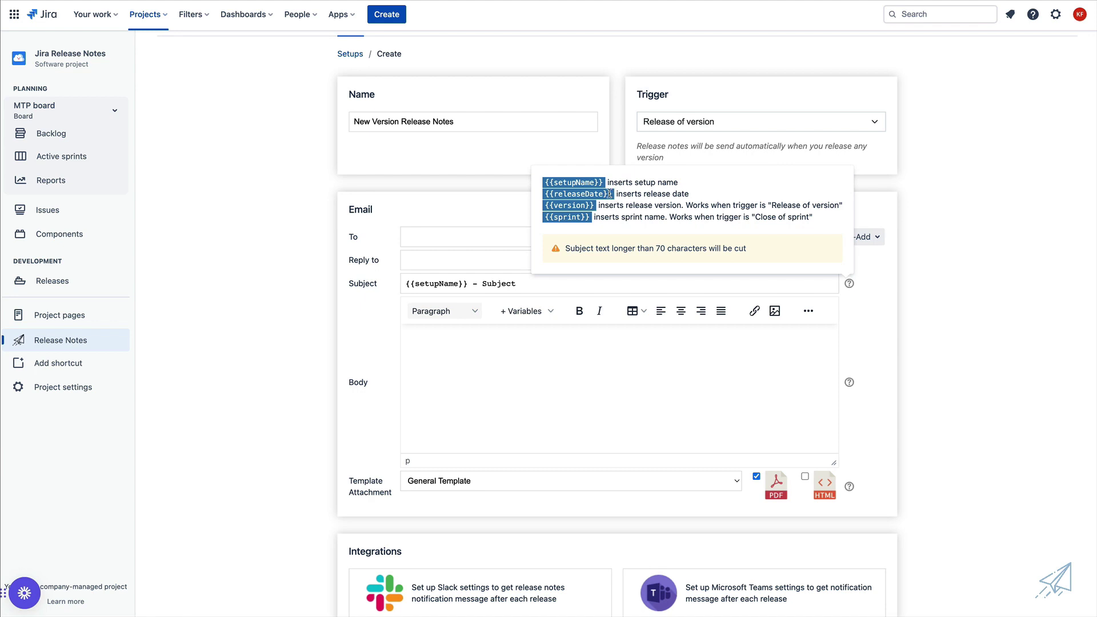
pyautogui.moveTo(610, 193); pyautogui.dragTo(544, 194)
pyautogui.hotkey('ctrl', 'c')
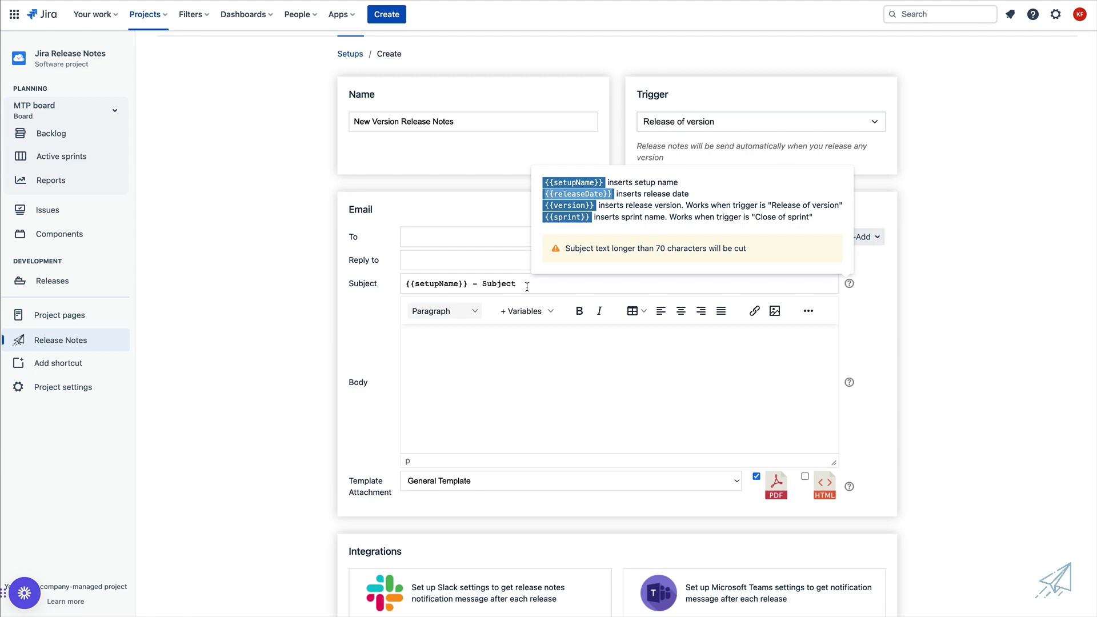
pyautogui.click(526, 287)
pyautogui.doubleClick(481, 288)
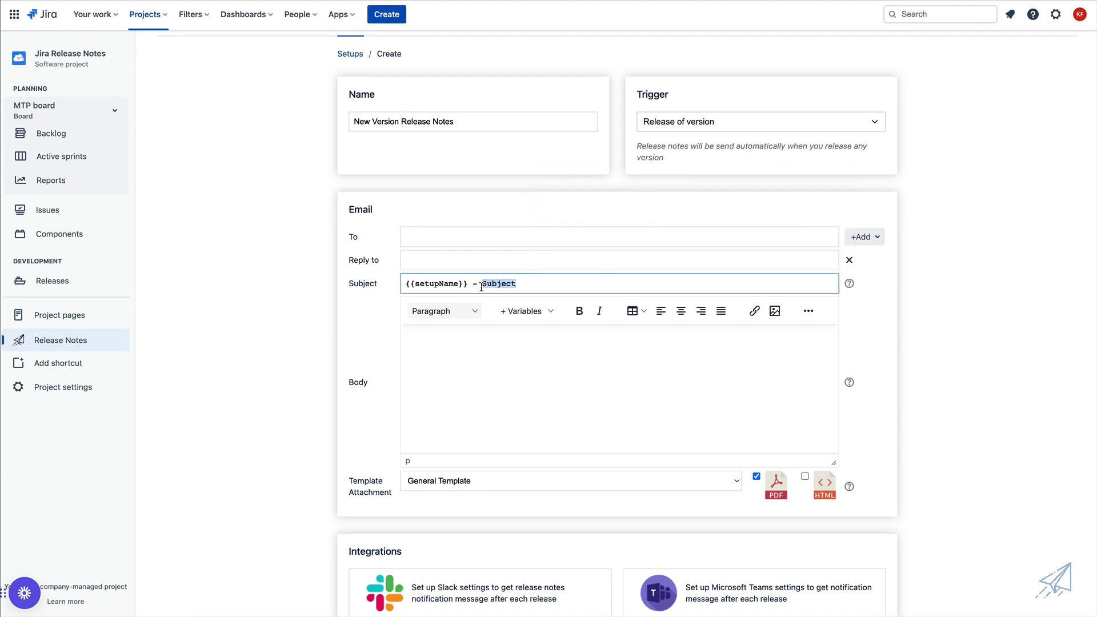
pyautogui.press('BackSpace')
pyautogui.hotkey('ctrl', 'v')
pyautogui.tripleClick(412, 124)
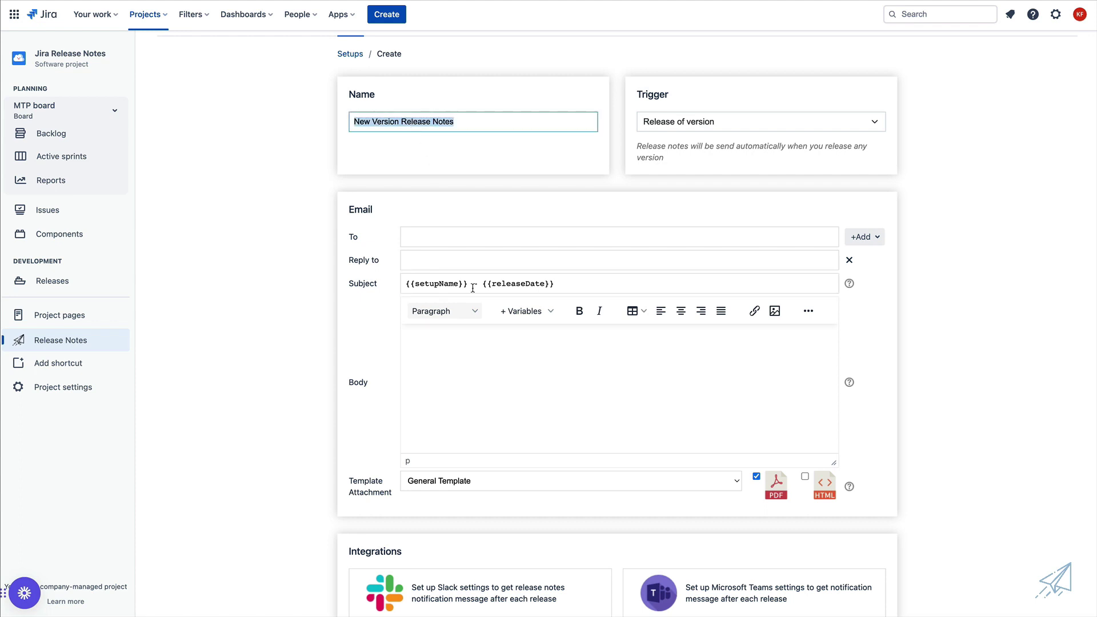
pyautogui.doubleClick(512, 282)
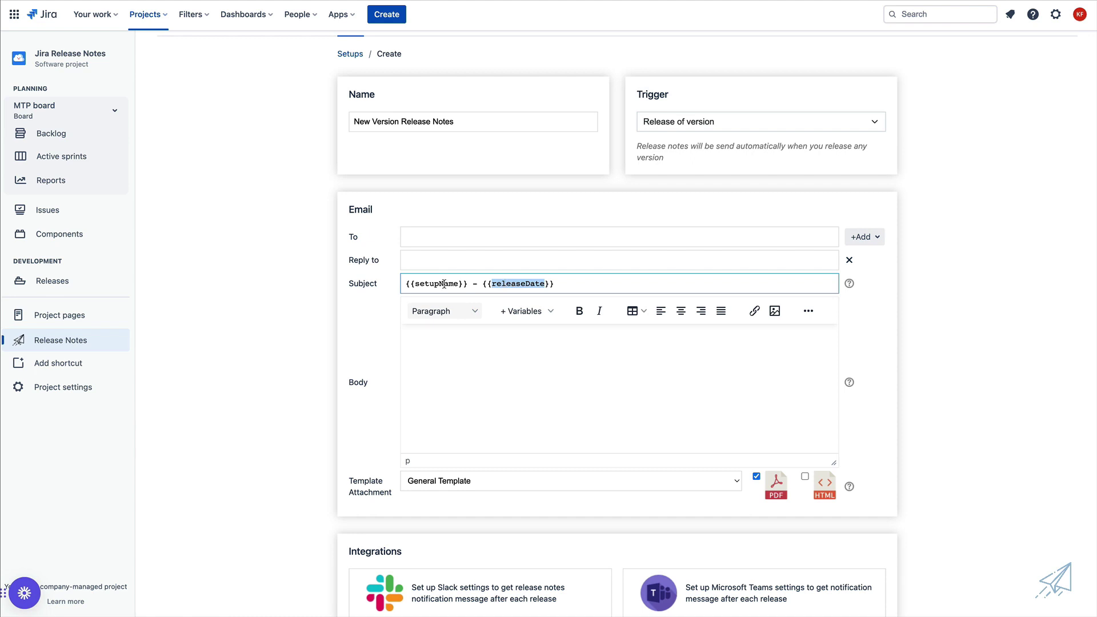
pyautogui.click(466, 363)
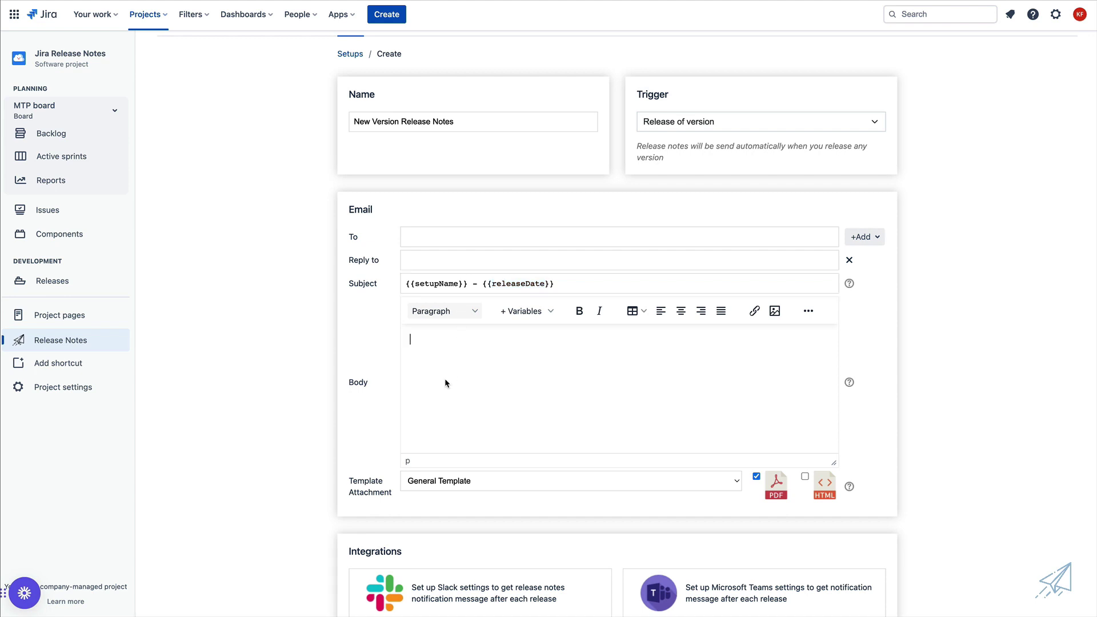
# Step: Insert {{setupName}} into the email body and format it as Heading 1
pyautogui.click(550, 311)
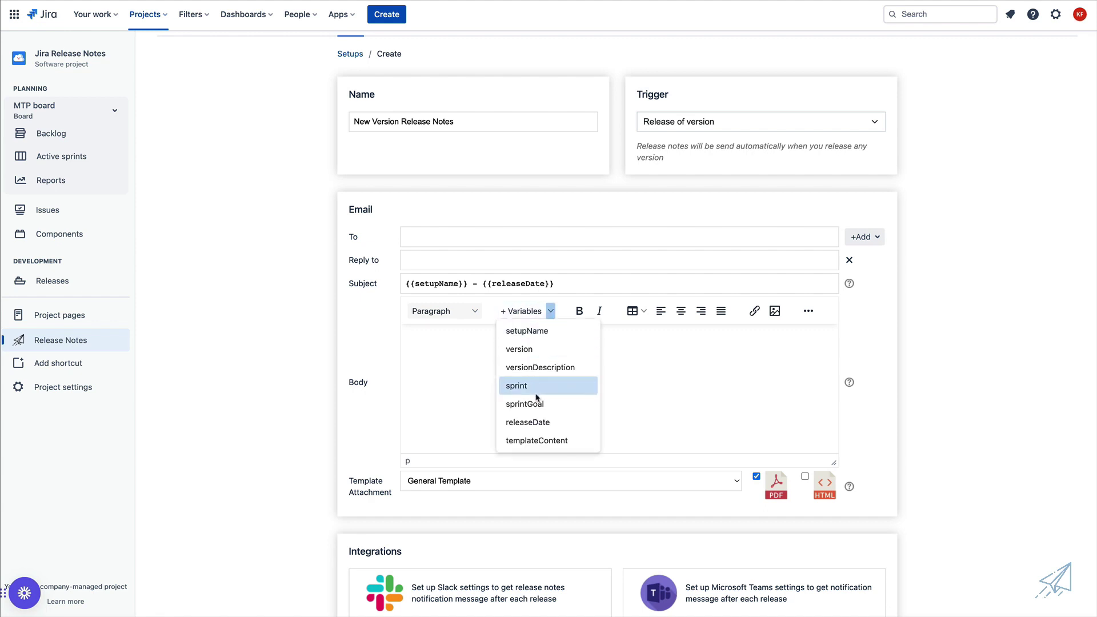
pyautogui.click(534, 336)
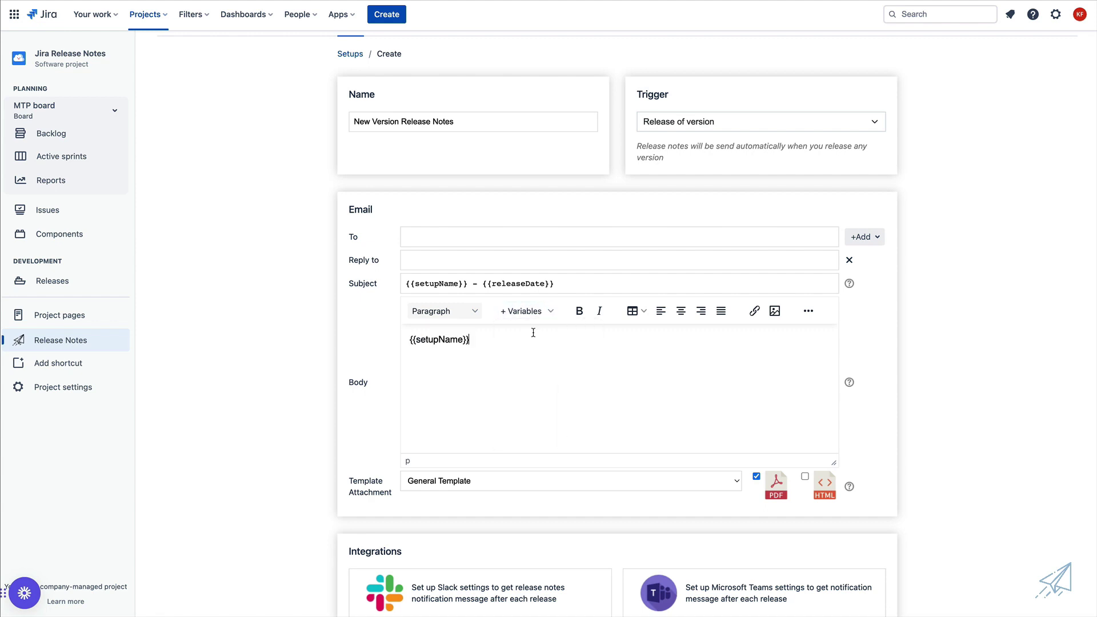
pyautogui.moveTo(484, 339); pyautogui.dragTo(404, 339)
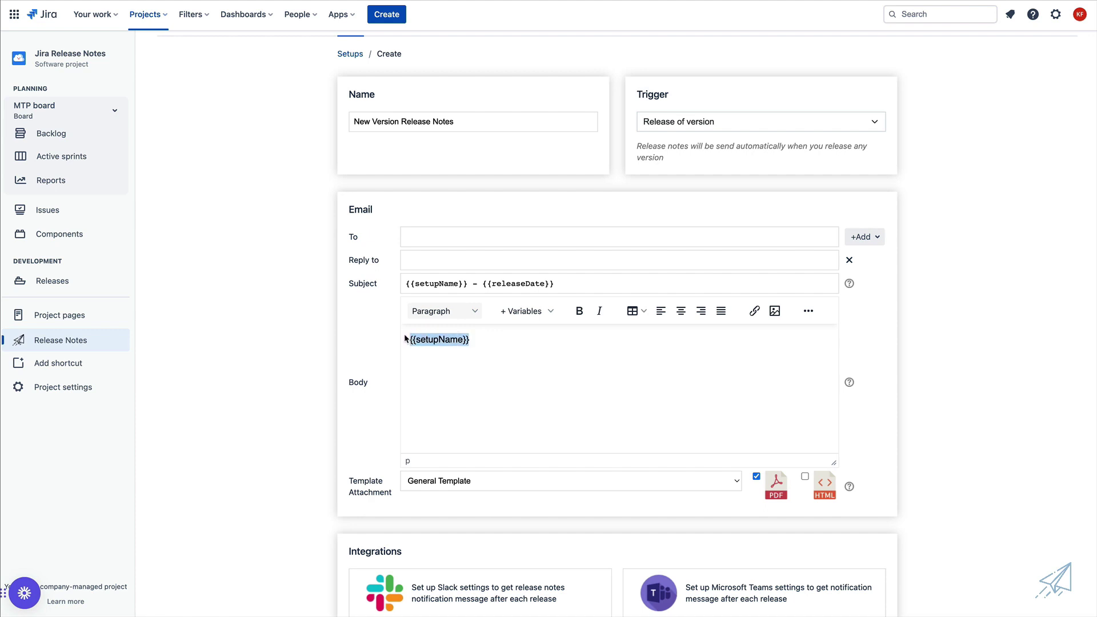
pyautogui.click(444, 311)
pyautogui.moveTo(464, 331)
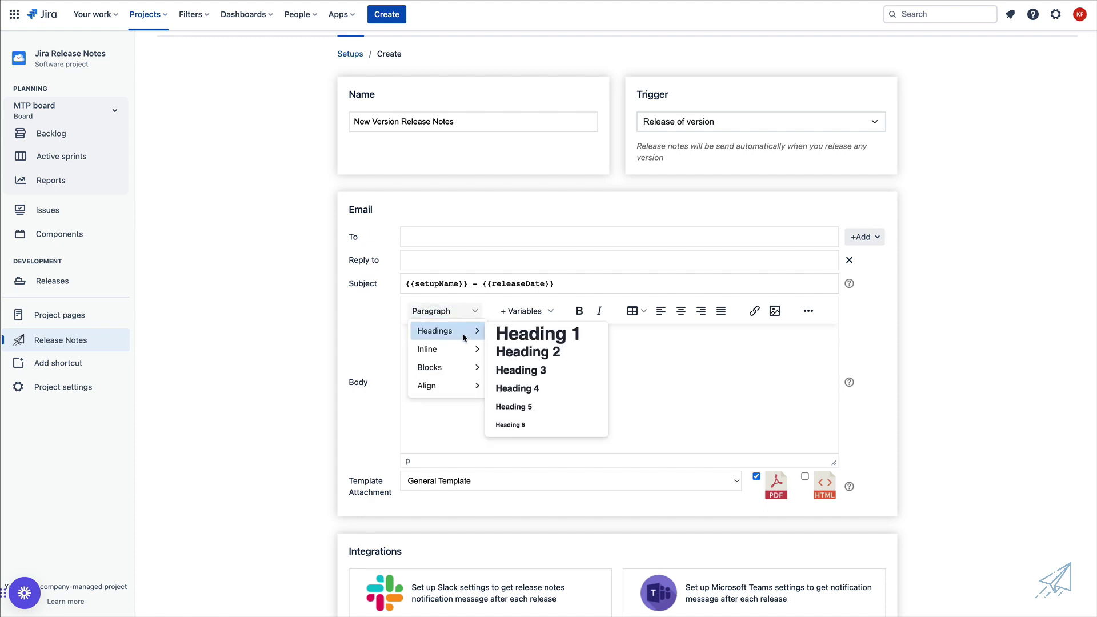
pyautogui.click(513, 333)
pyautogui.click(557, 363)
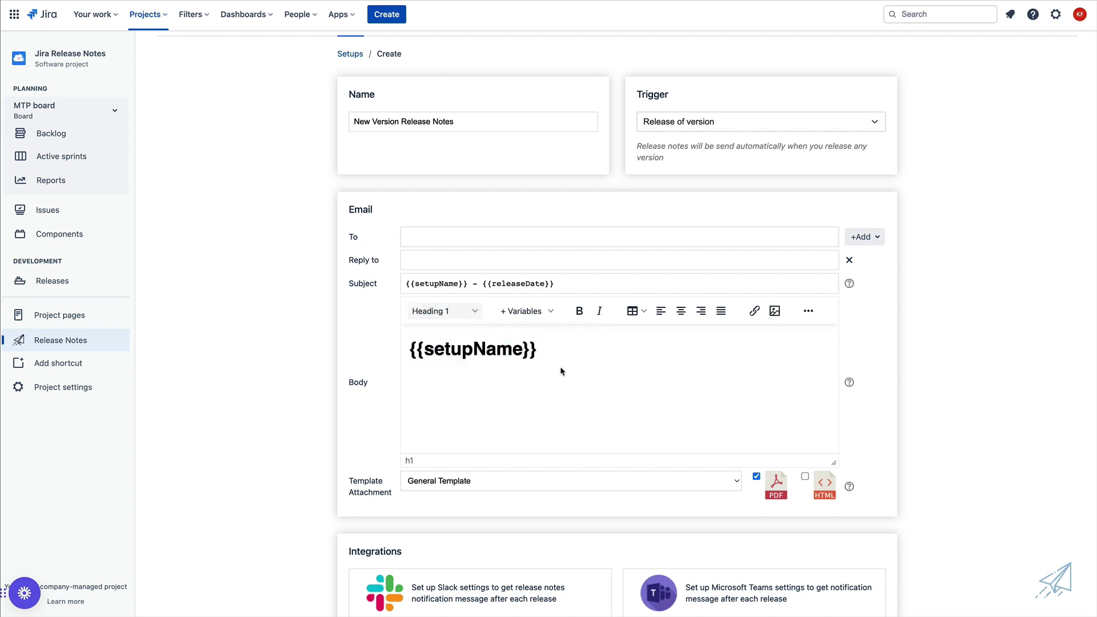
pyautogui.press('Return')
# Step: Add 'Version: {{version}}' and 'Description: {{versionDescription}}' lines below the heading
pyautogui.click(550, 311)
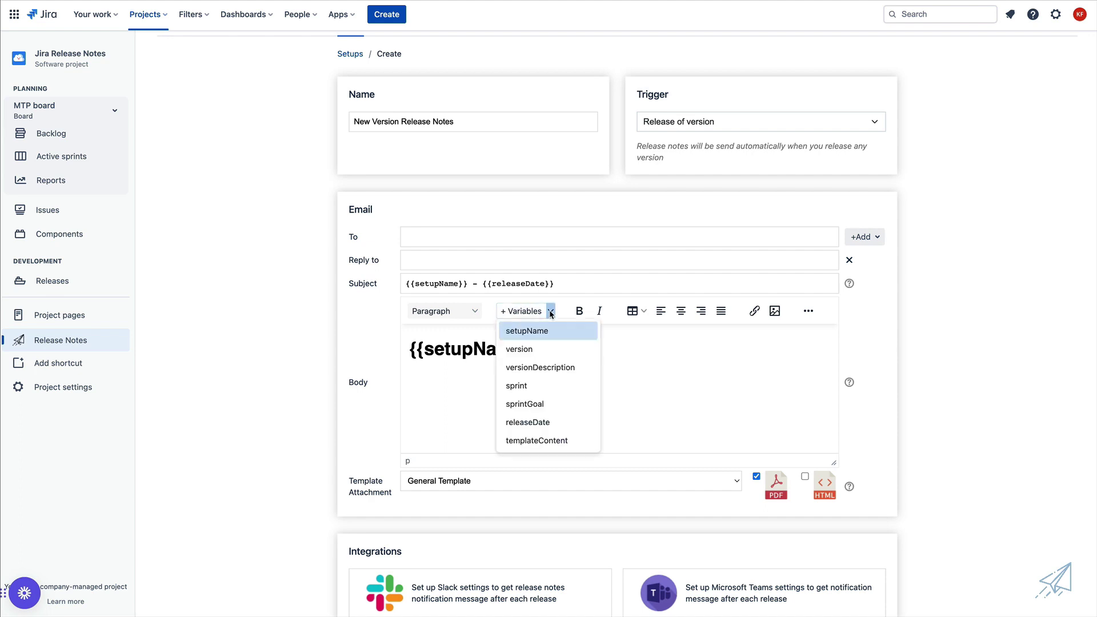
pyautogui.click(459, 377)
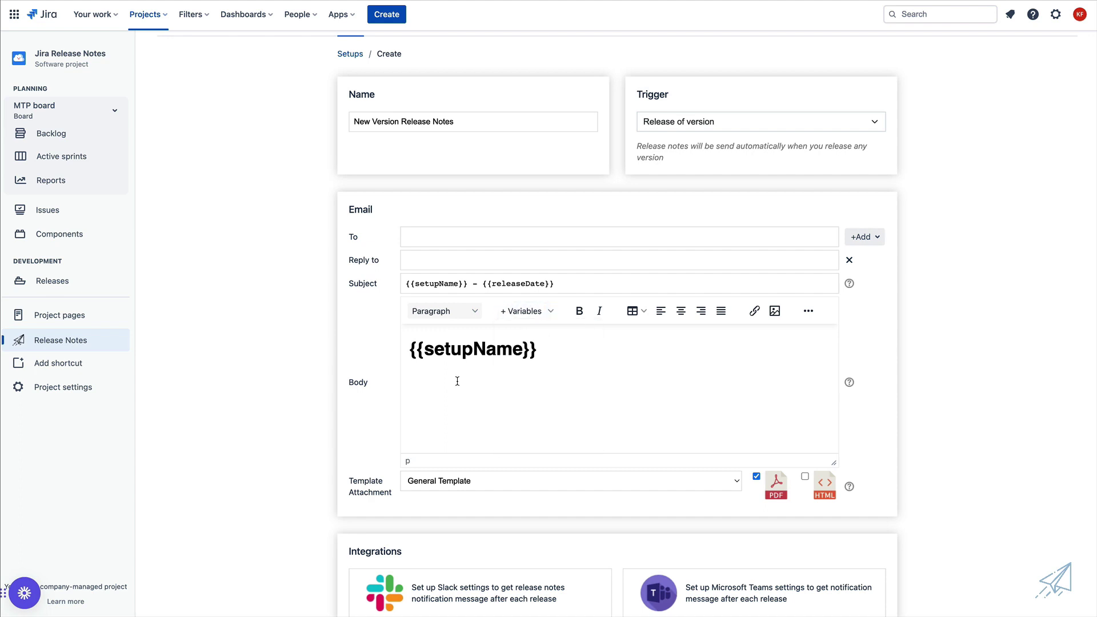
pyautogui.write('Version: {{version}}')
pyautogui.press('Return')
pyautogui.write('Description:')
pyautogui.click(550, 311)
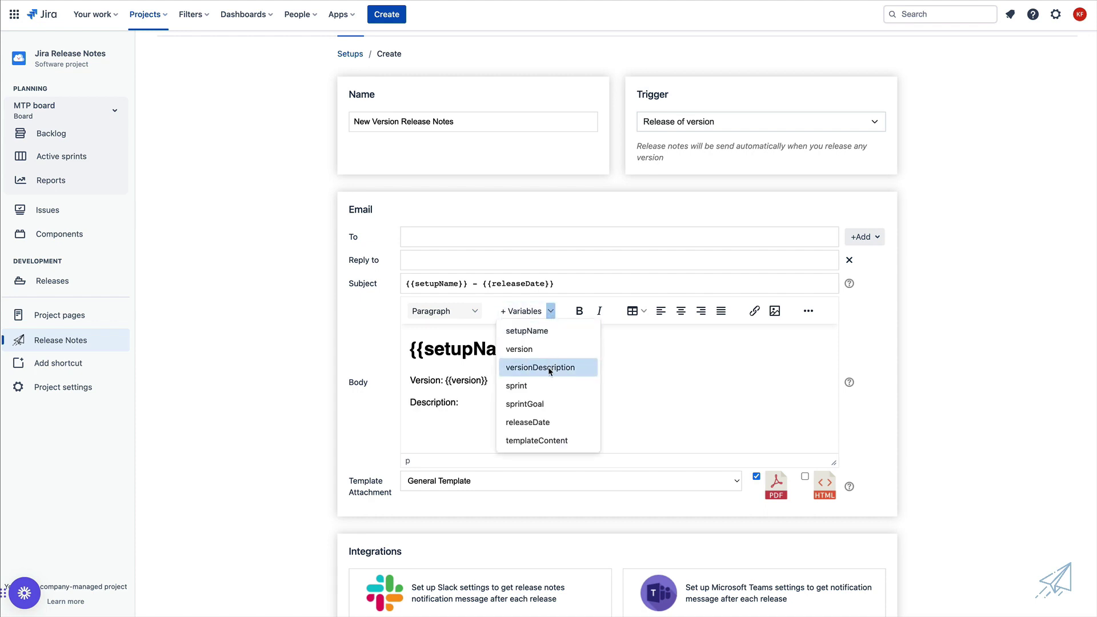
pyautogui.click(549, 368)
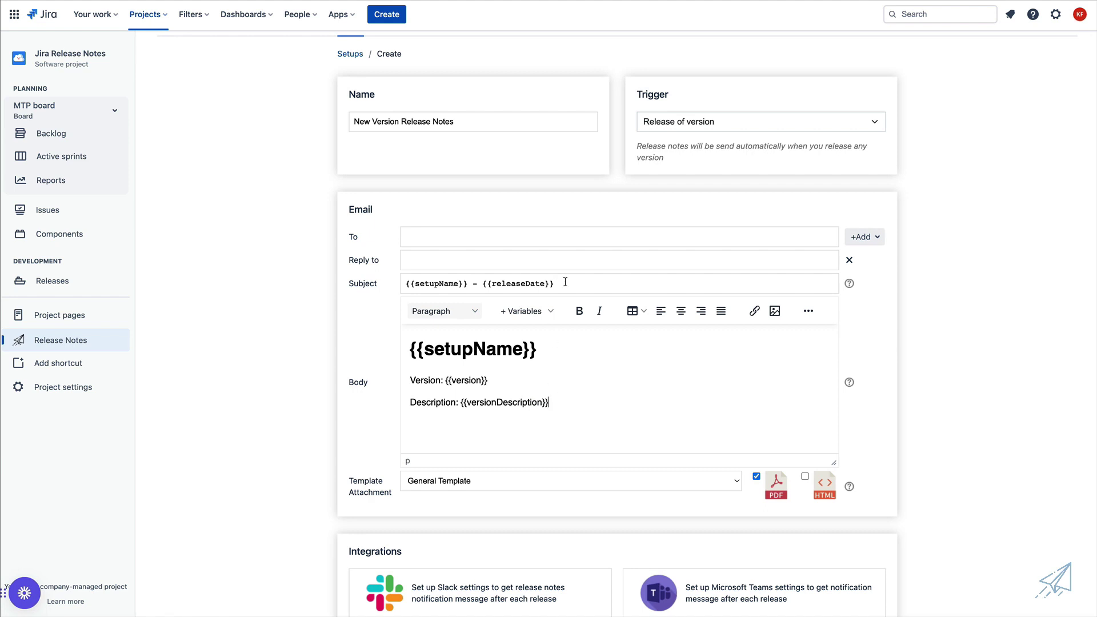
# Step: Keep General Template as the attachment template
pyautogui.click(550, 311)
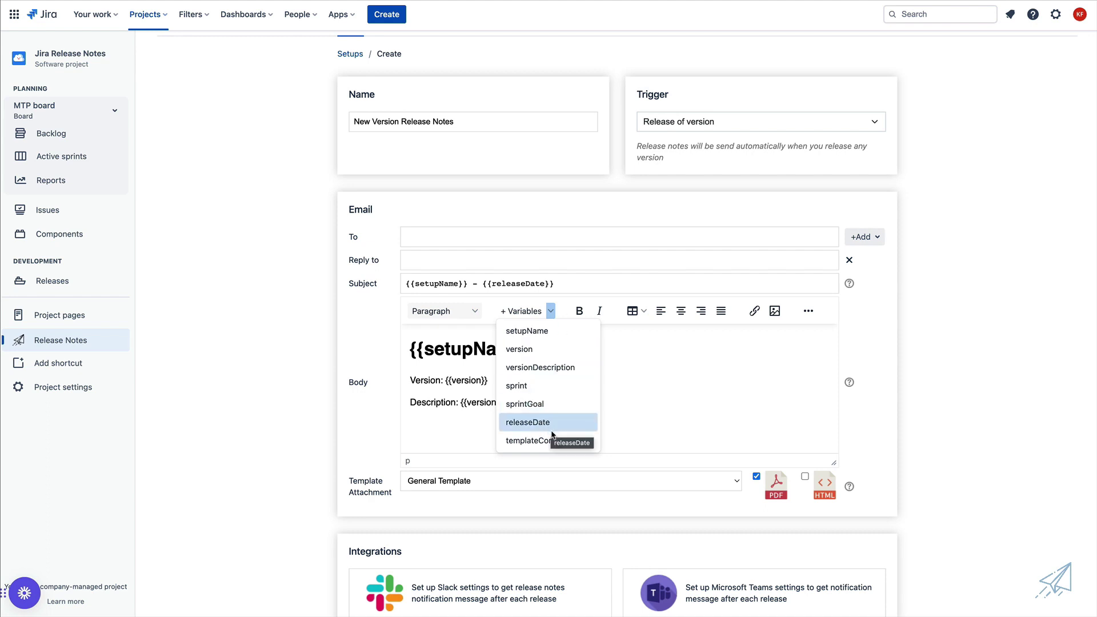
pyautogui.click(457, 427)
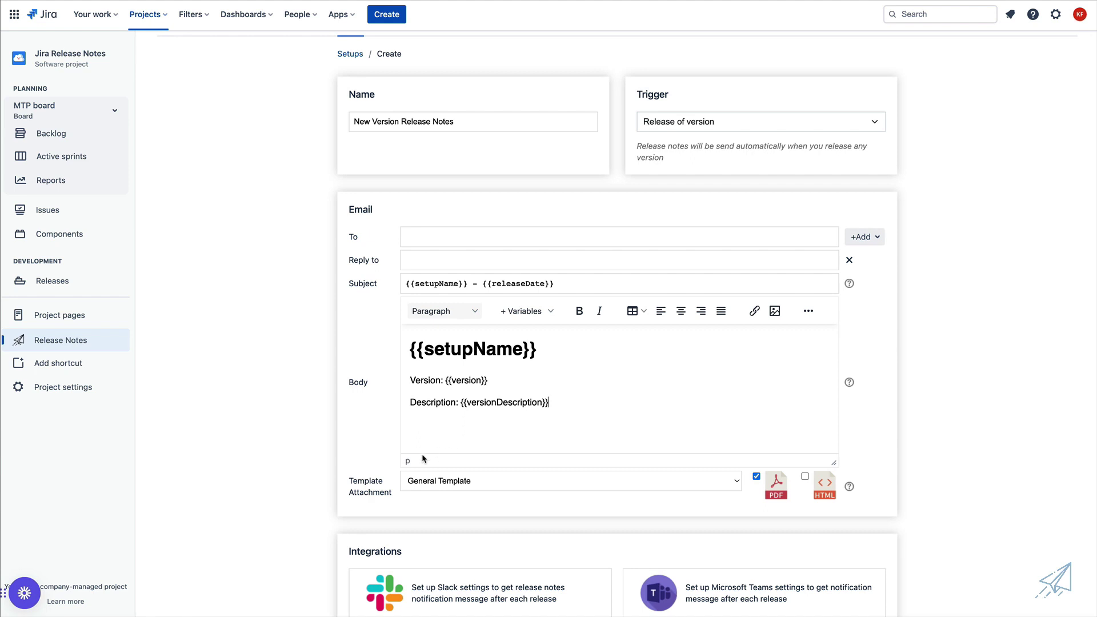
pyautogui.click(520, 486)
pyautogui.click(487, 506)
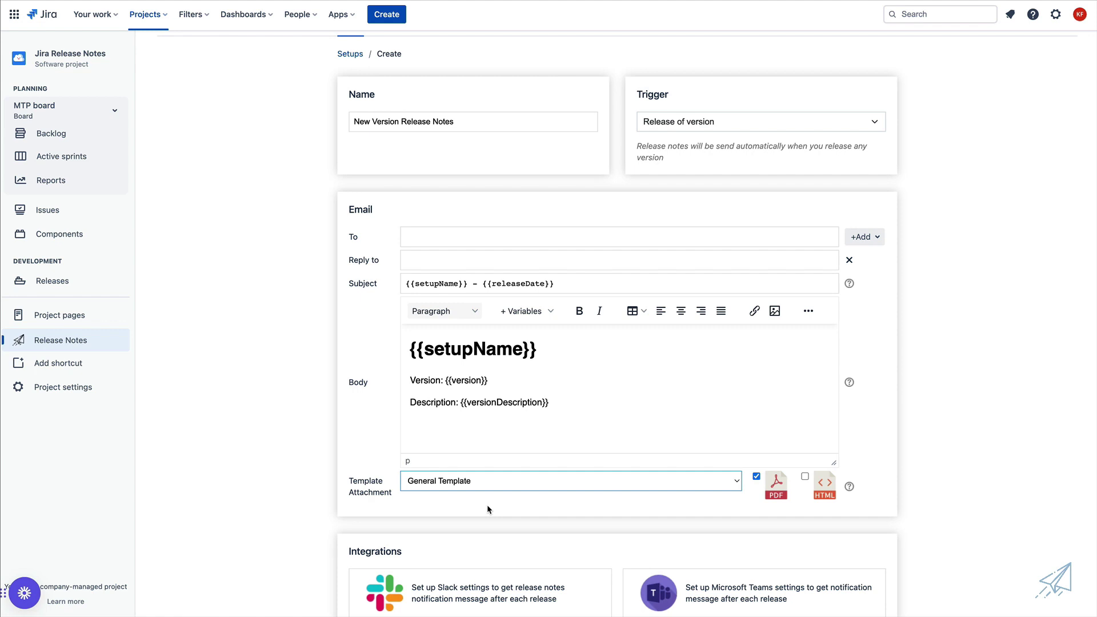
# Step: Also attach the notes as HTML and save the New Version Release Notes setup
pyautogui.click(805, 478)
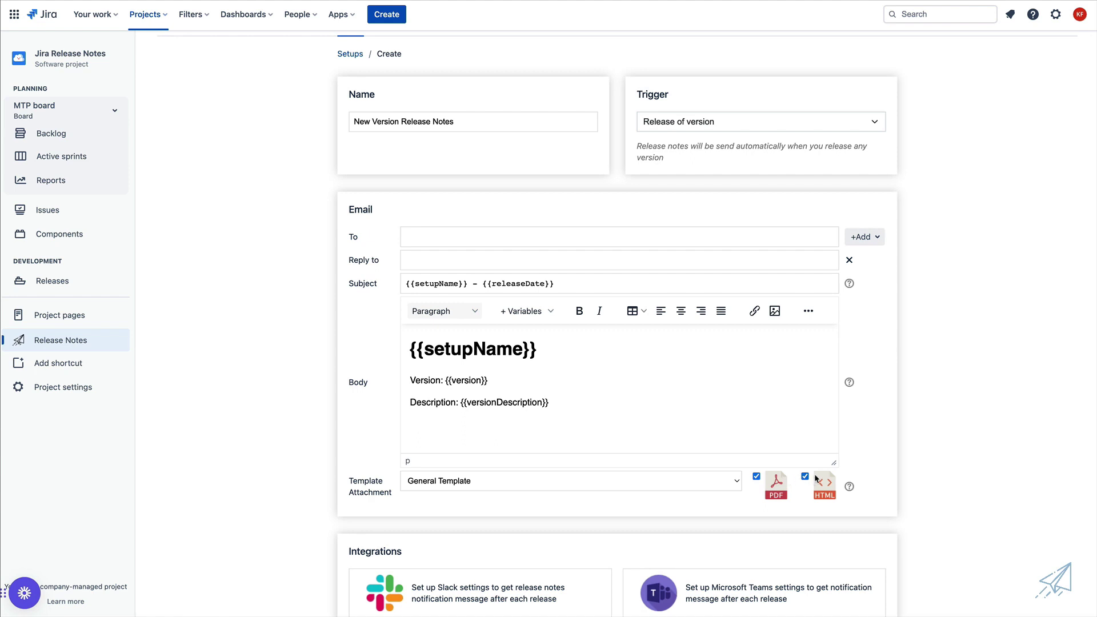
pyautogui.scroll(-1, 815, 478)
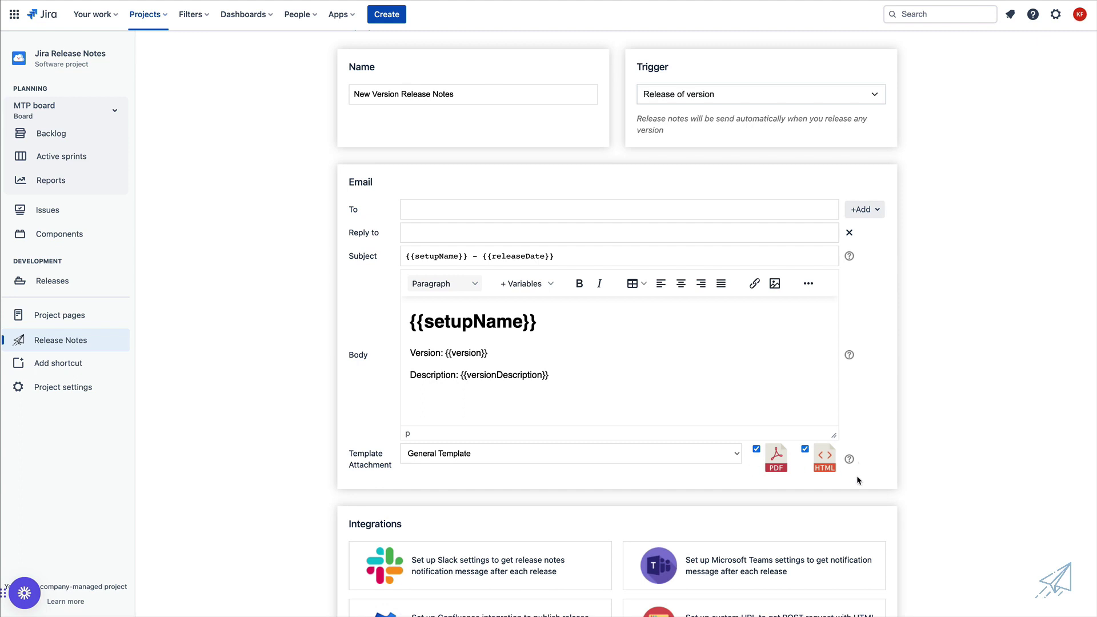
pyautogui.scroll(-3, 879, 482)
pyautogui.click(876, 597)
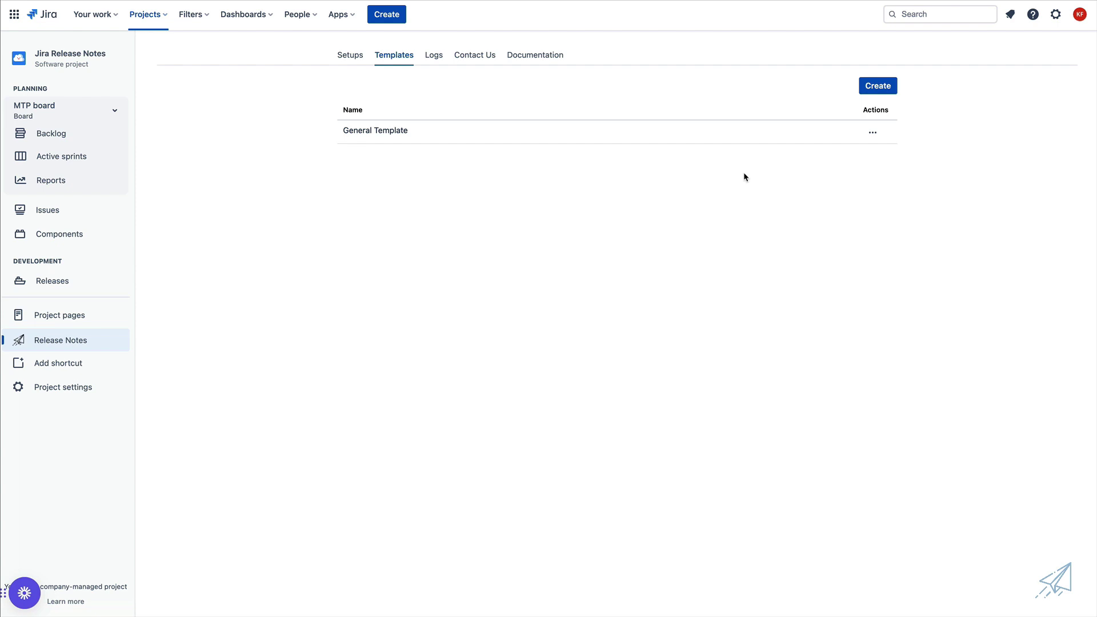
# Step: From the Templates list, choose Edit on the General Template
pyautogui.click(876, 87)
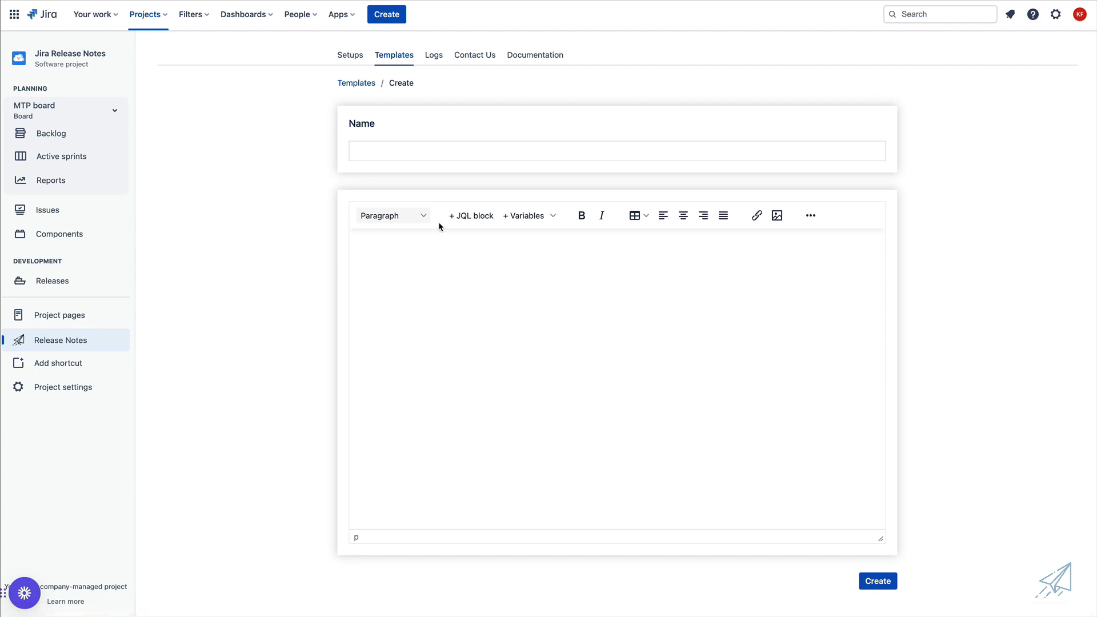
pyautogui.click(356, 84)
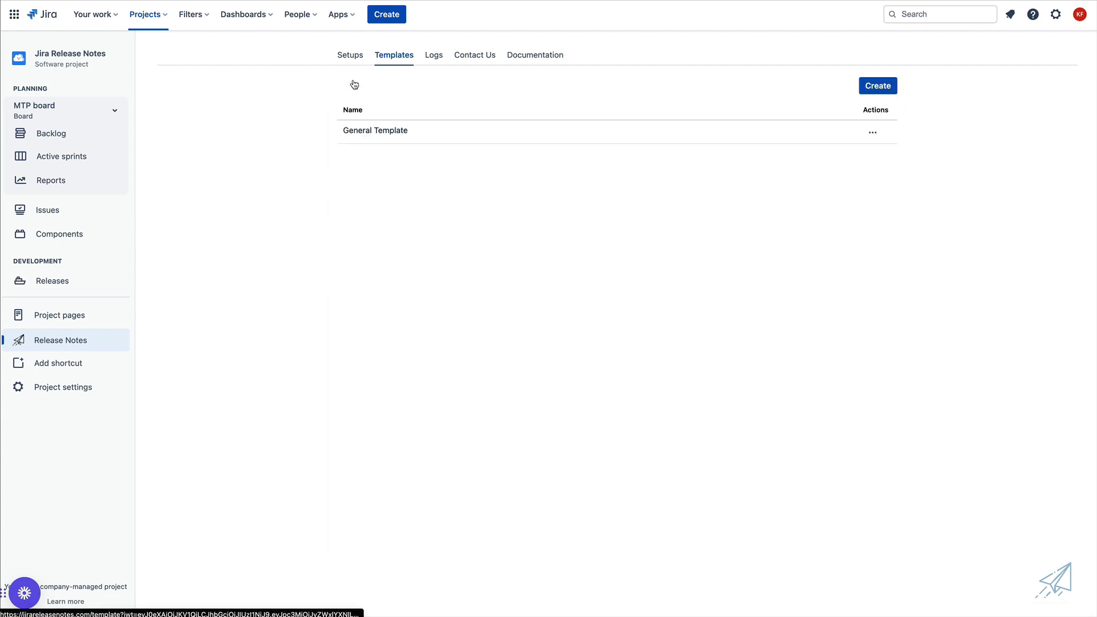
pyautogui.click(872, 132)
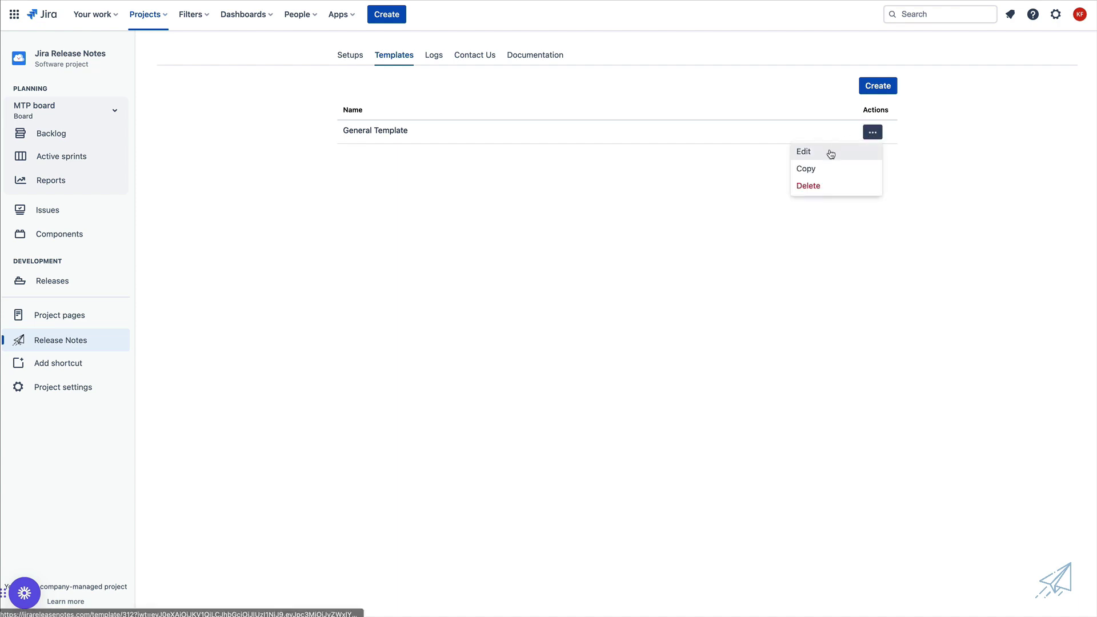
pyautogui.click(829, 150)
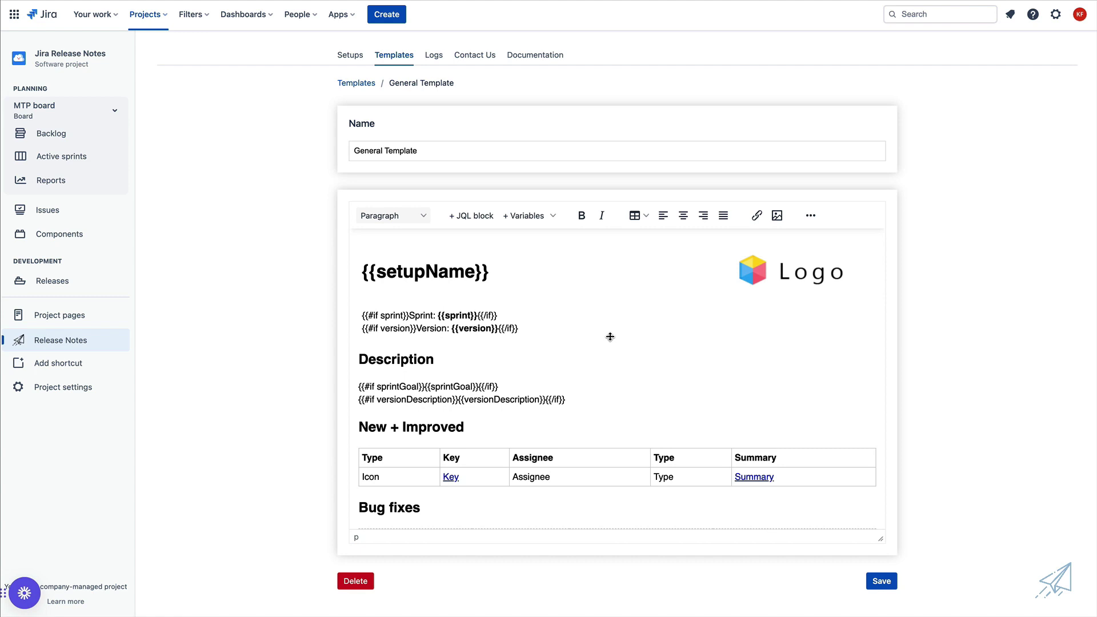
# Step: Inspect the template's logo image properties and close them without changes
pyautogui.click(437, 150)
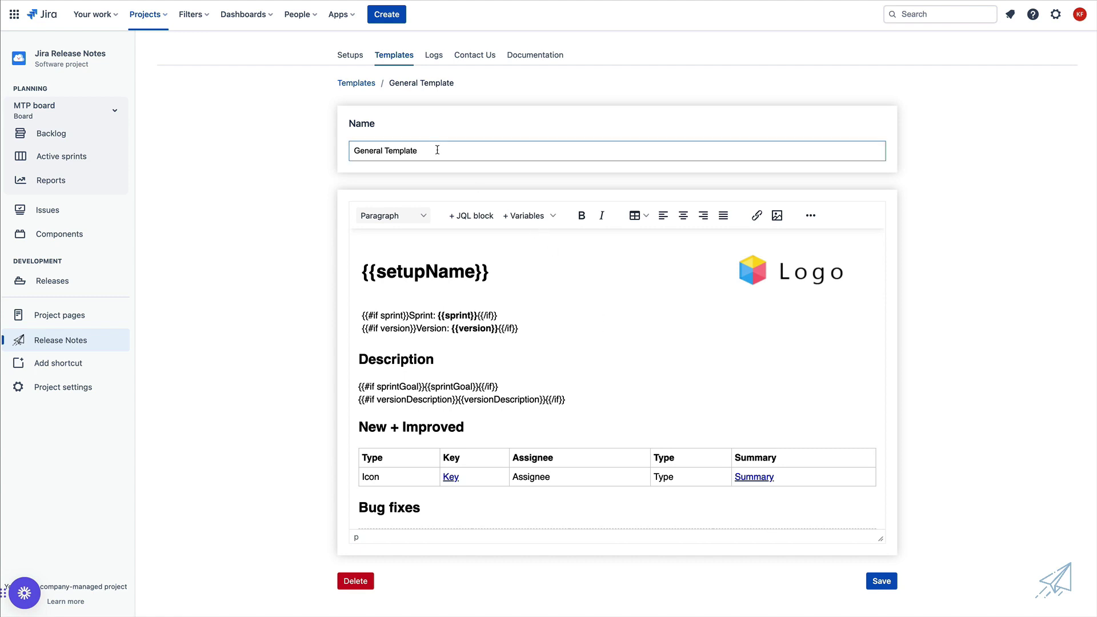
pyautogui.scroll(-3, 554, 363)
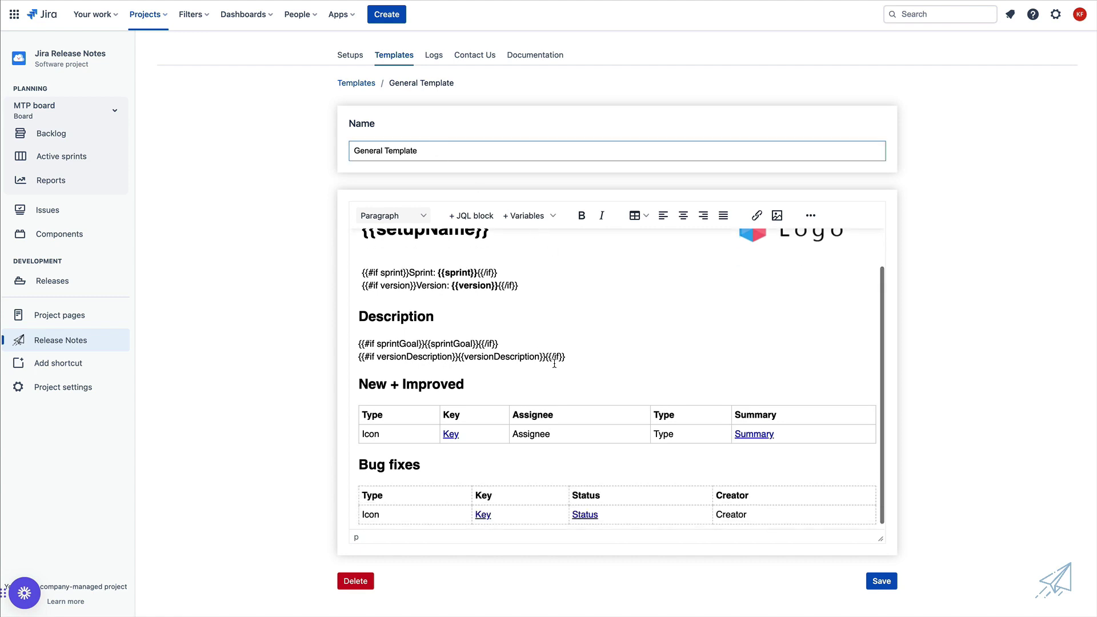
pyautogui.scroll(3, 557, 362)
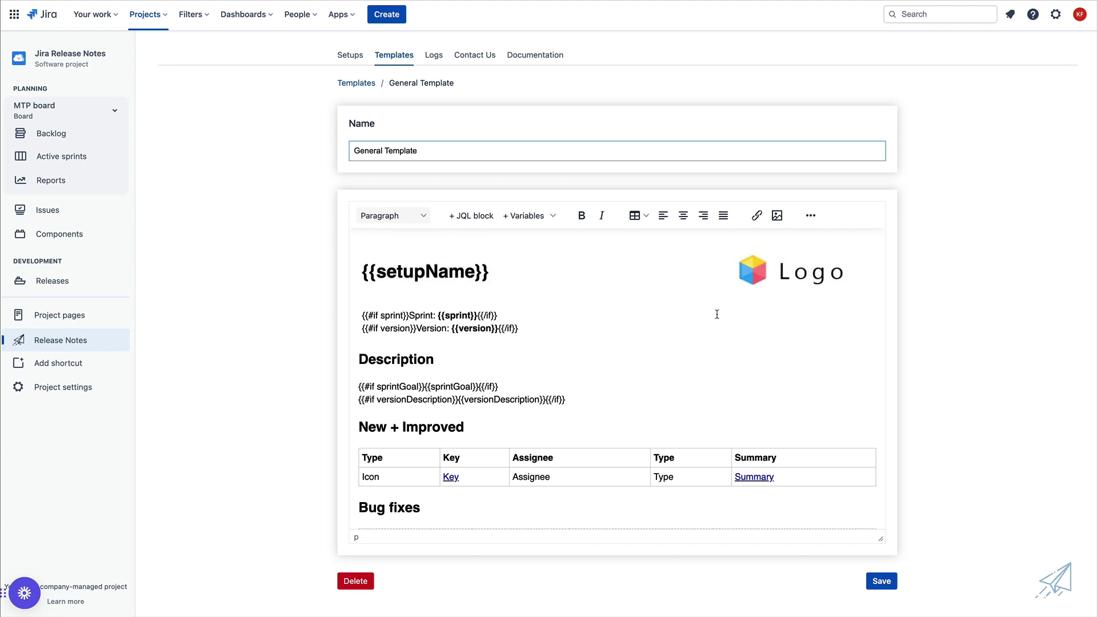
pyautogui.click(790, 278)
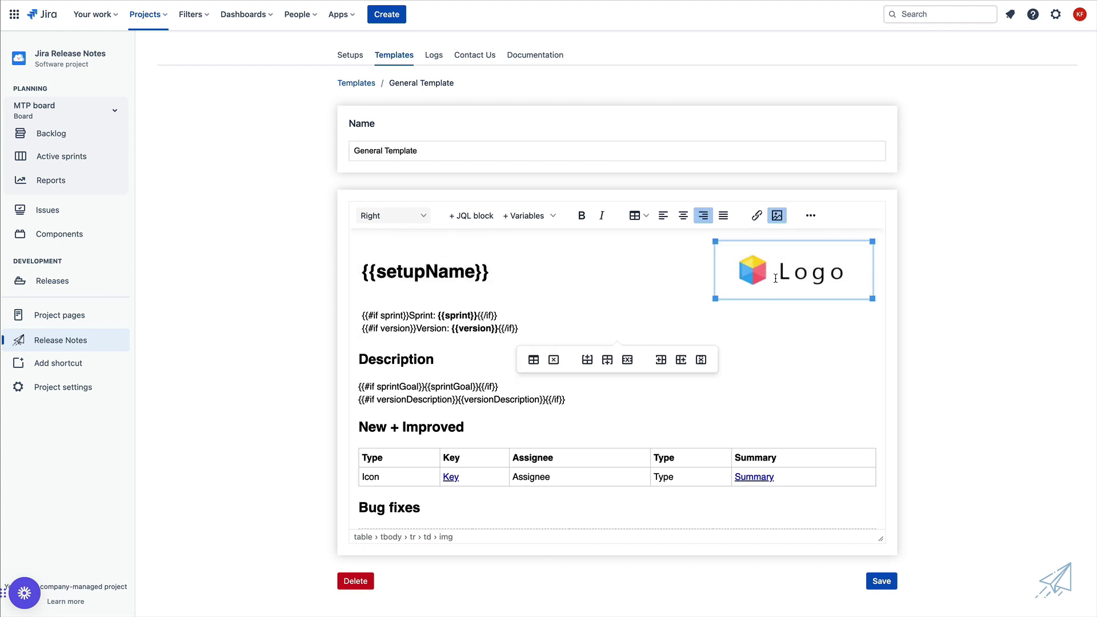
pyautogui.click(777, 217)
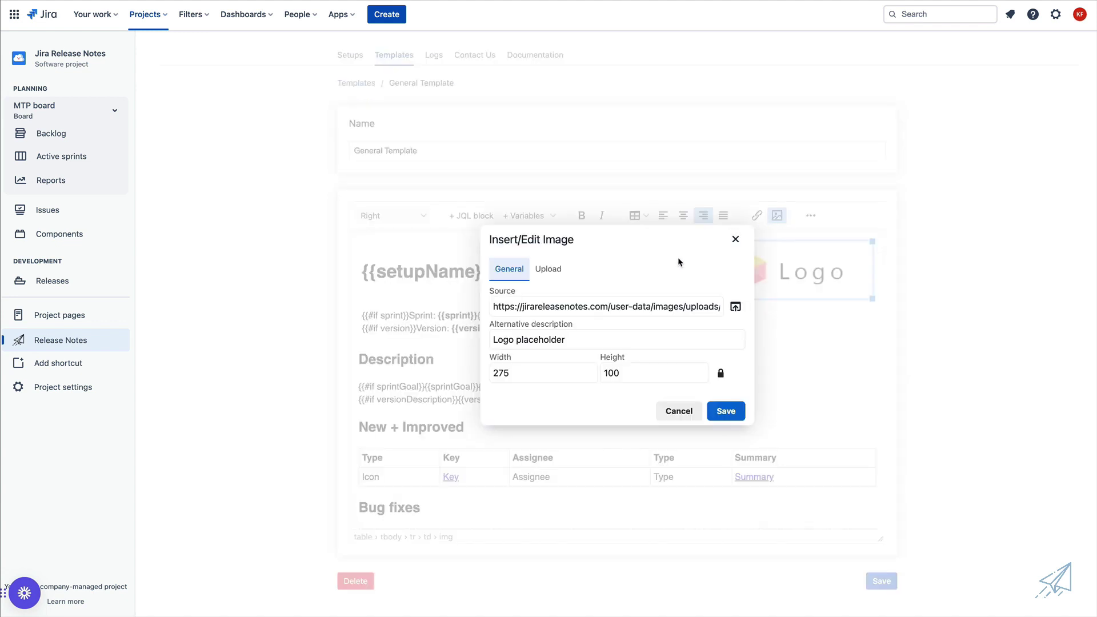
pyautogui.click(678, 412)
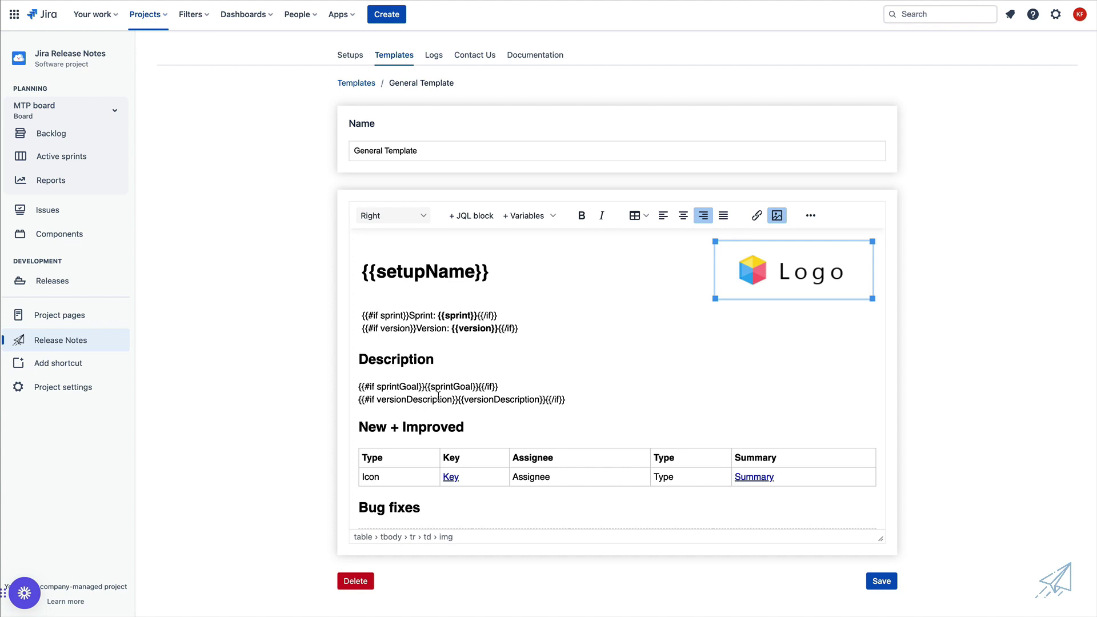
pyautogui.scroll(-2, 532, 455)
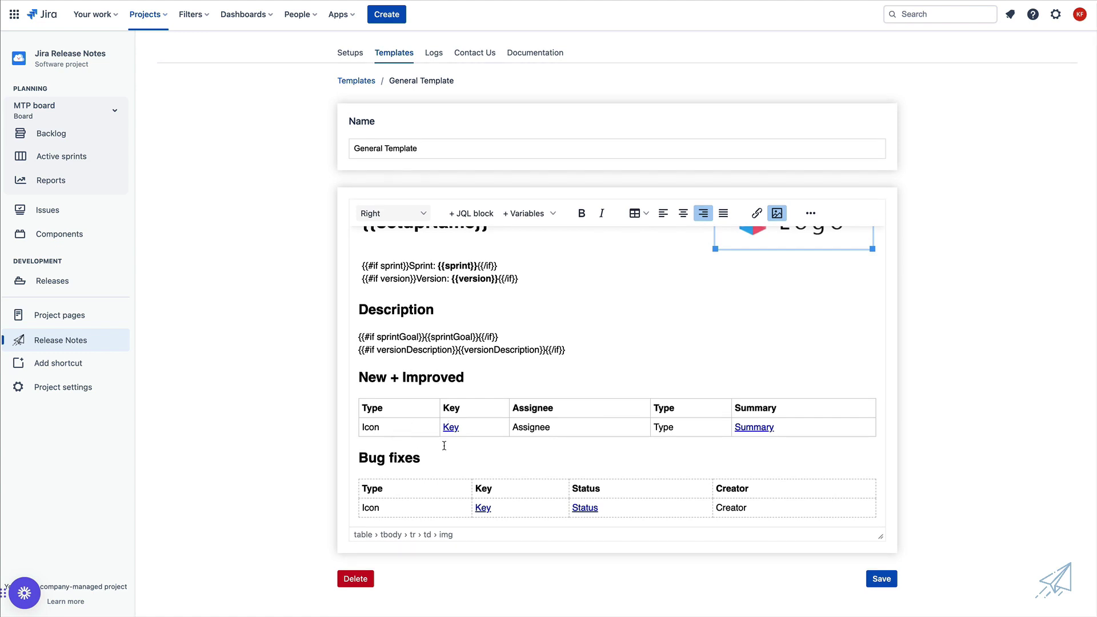
# Step: Delete the Assignee field from the New + Improved table, leaving borders and icons on
pyautogui.click(423, 423)
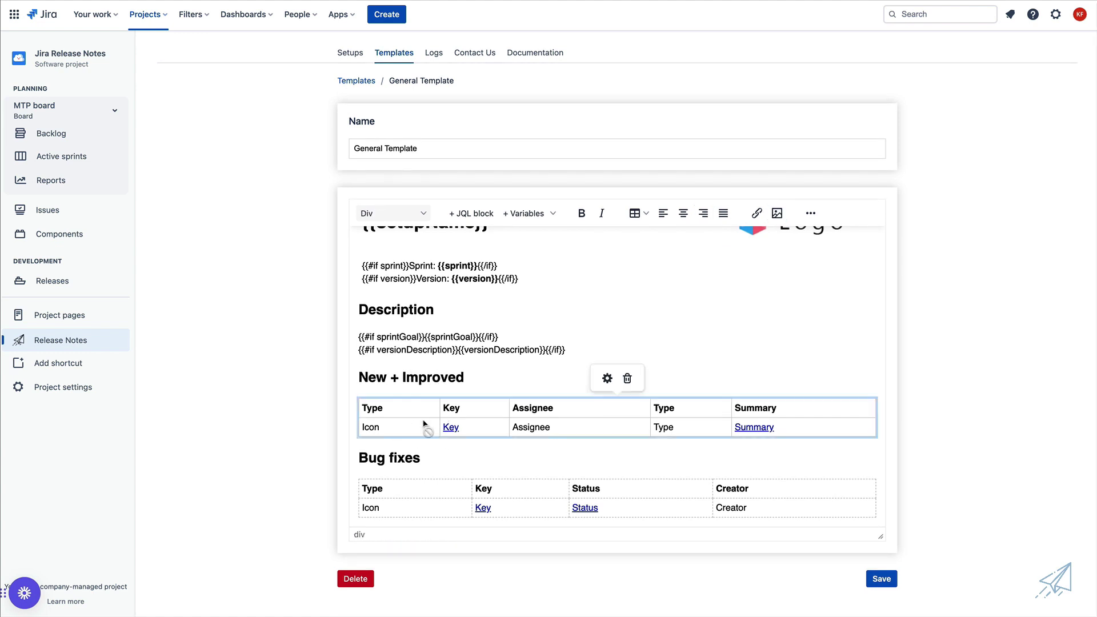
pyautogui.moveTo(423, 423); pyautogui.dragTo(494, 418)
pyautogui.moveTo(493, 419); pyautogui.dragTo(543, 421)
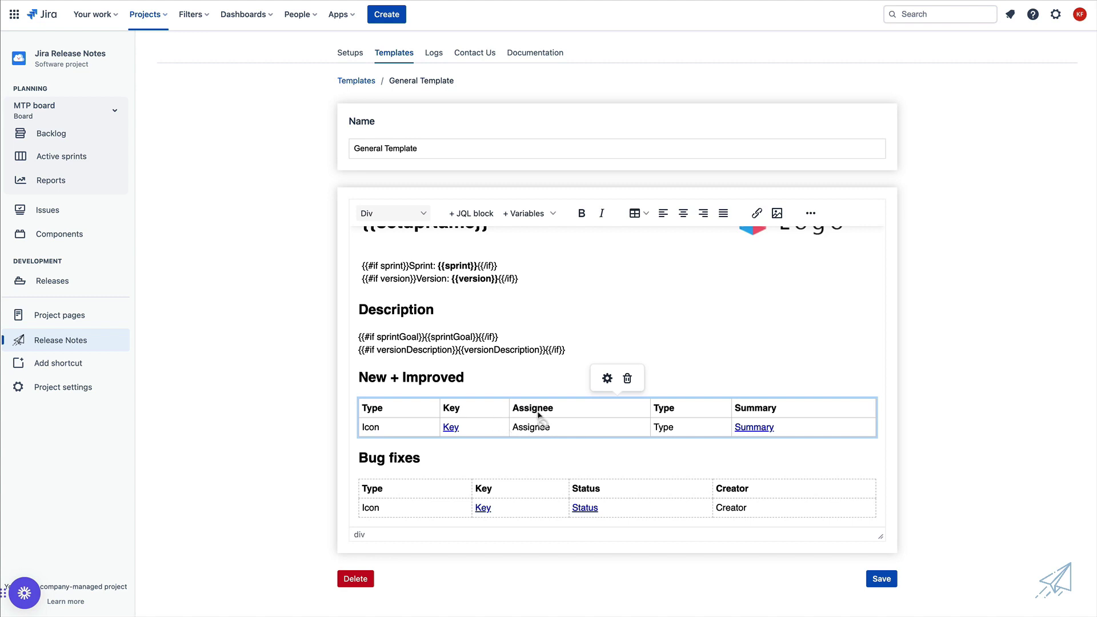
pyautogui.click(606, 378)
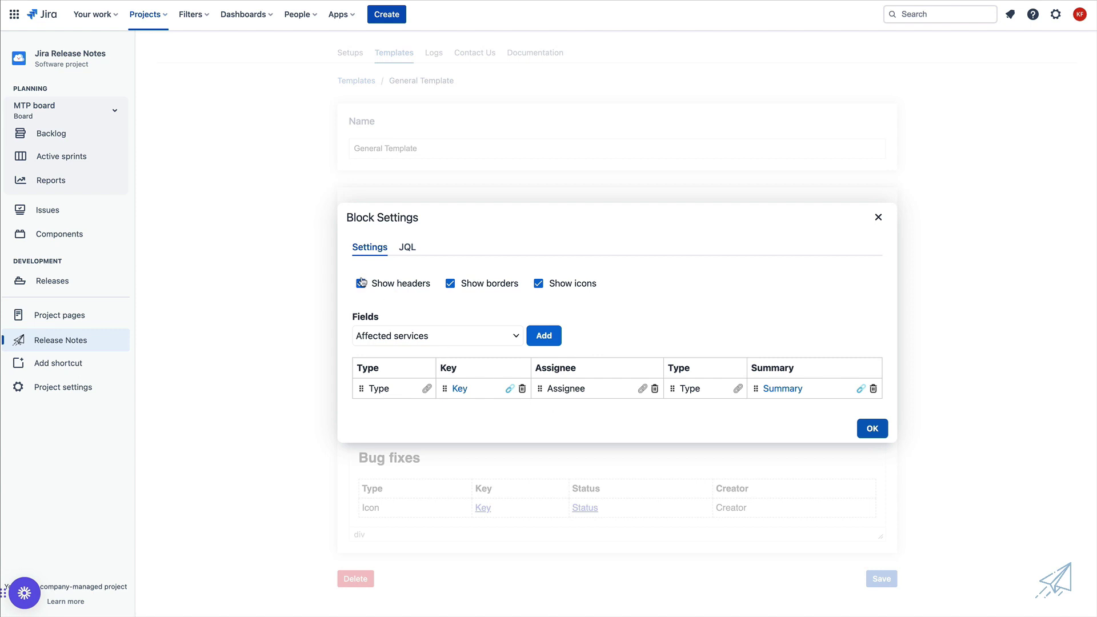
pyautogui.click(447, 285)
pyautogui.click(448, 285)
pyautogui.click(537, 286)
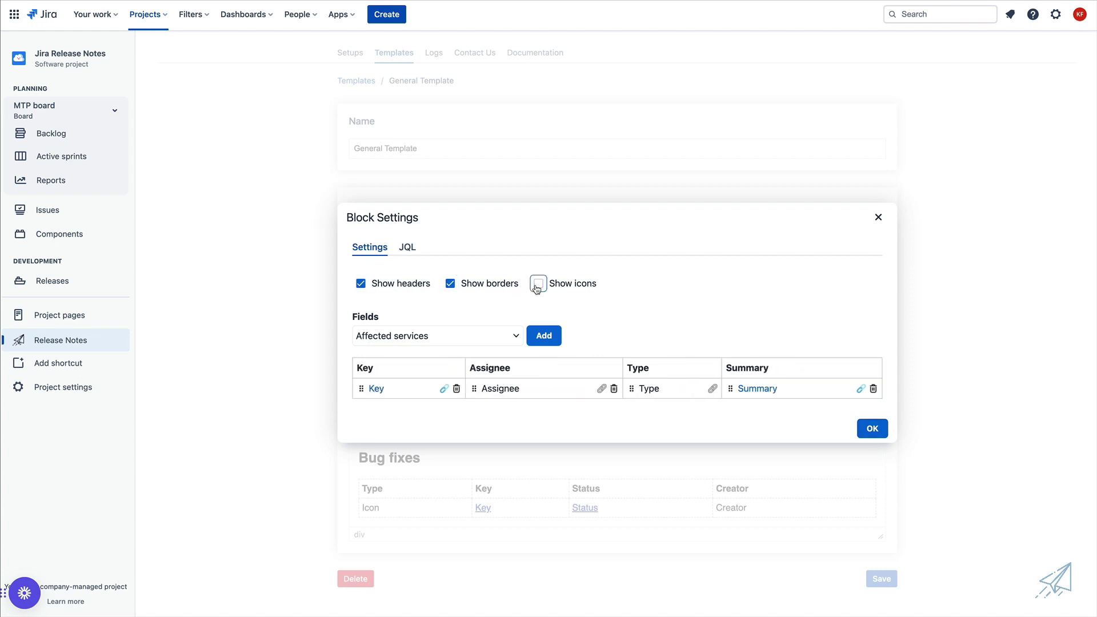
pyautogui.click(537, 285)
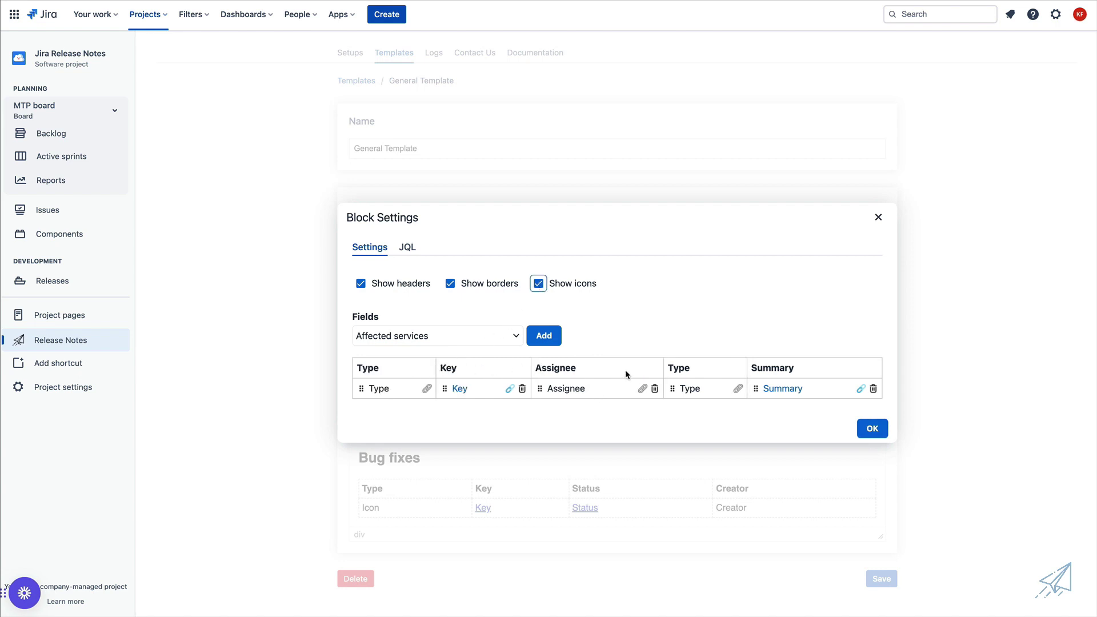
pyautogui.click(672, 398)
pyautogui.click(654, 389)
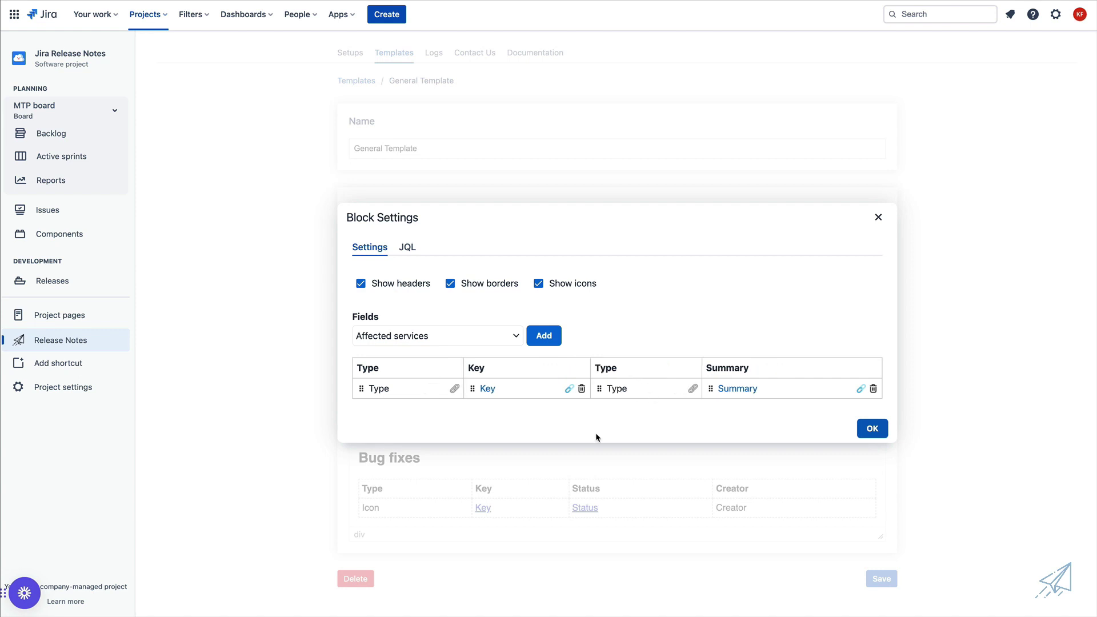
# Step: Add Assignee back as a table column and make it a link
pyautogui.click(516, 340)
pyautogui.scroll(-10, 465, 460)
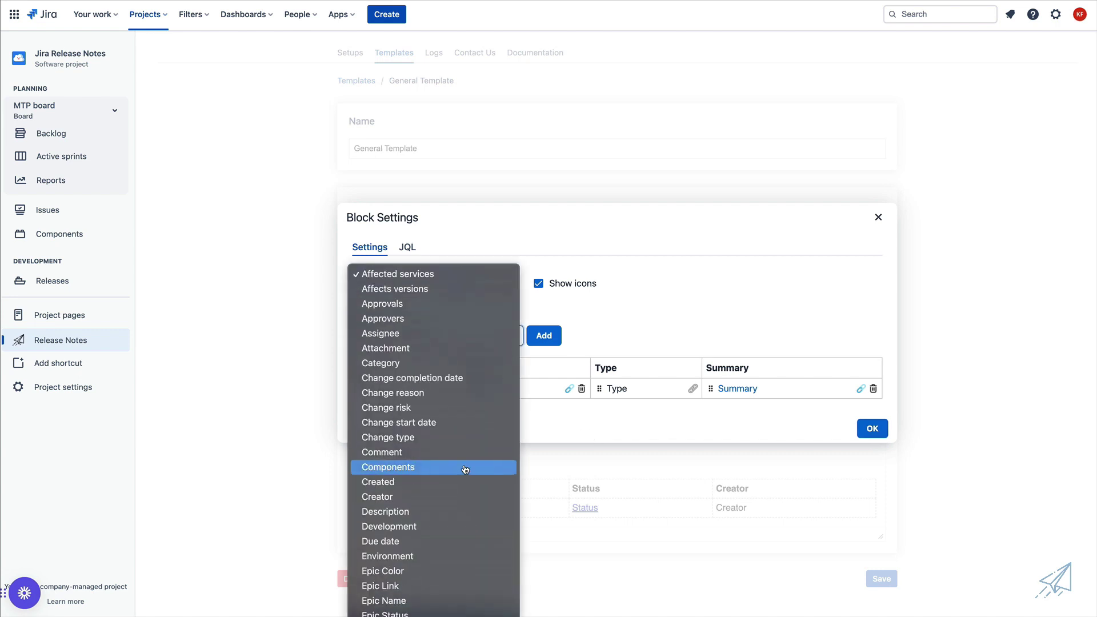
pyautogui.scroll(-5, 466, 470)
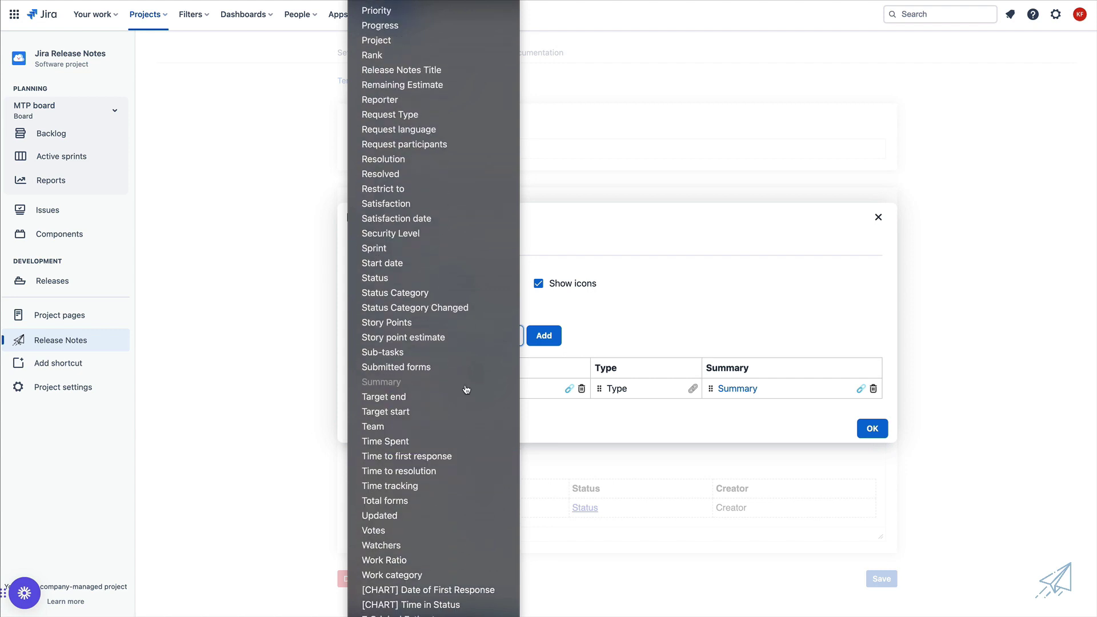
pyautogui.scroll(9, 466, 389)
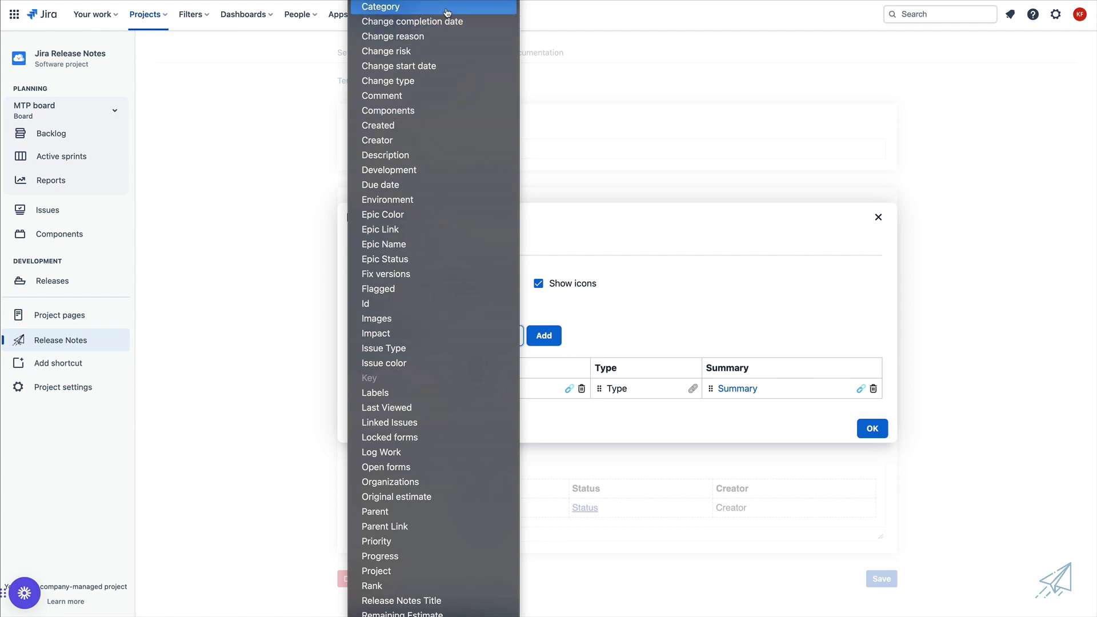
pyautogui.press('Escape')
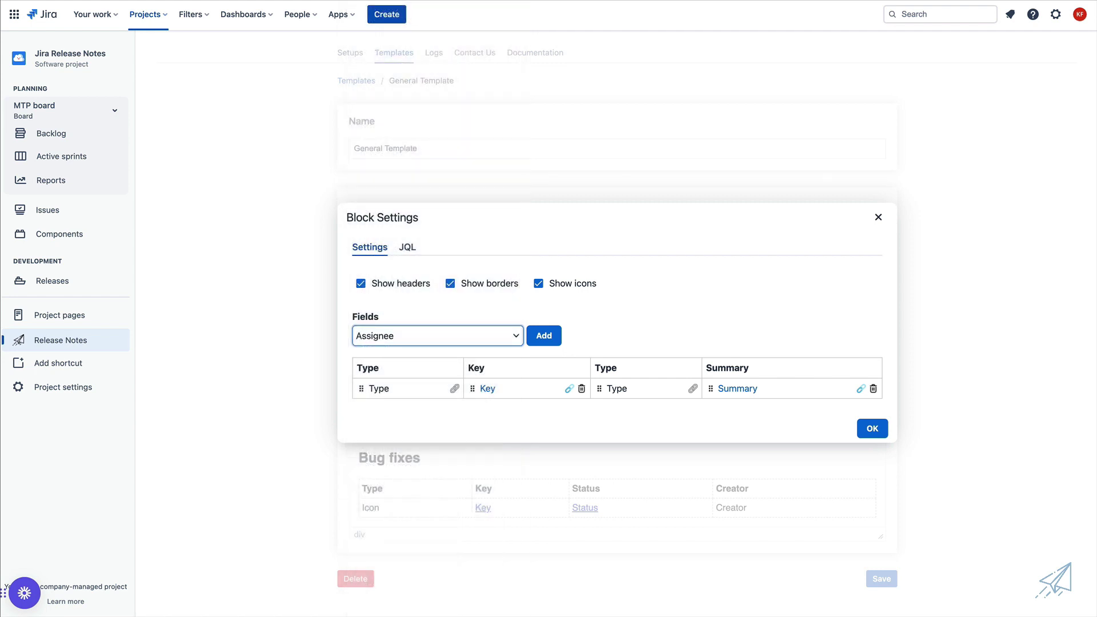
pyautogui.click(544, 337)
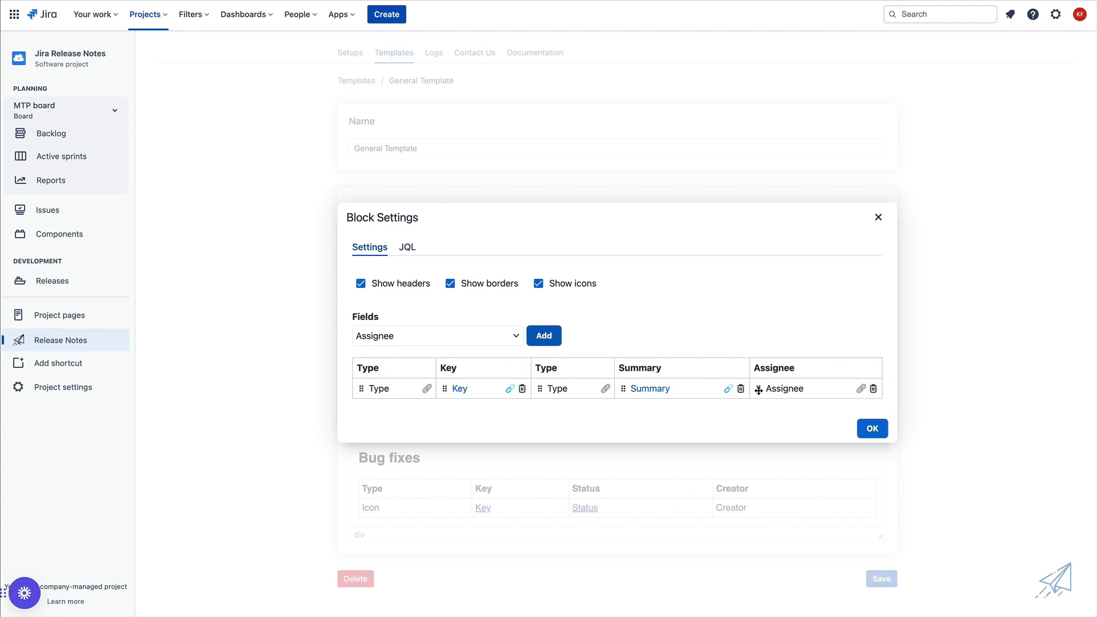
pyautogui.moveTo(758, 390); pyautogui.dragTo(518, 392)
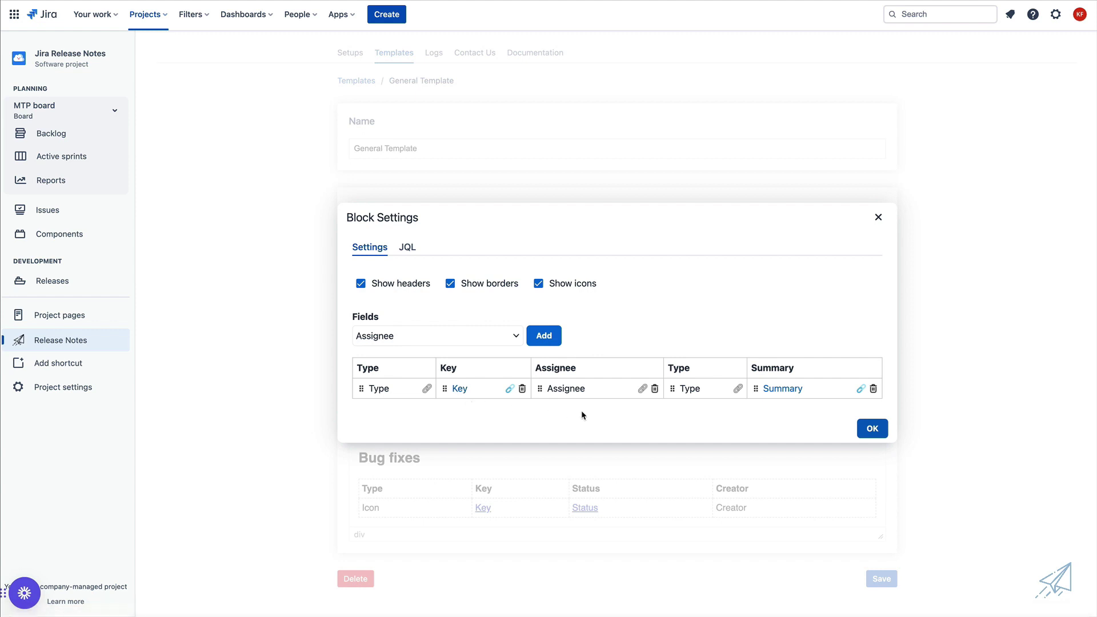
pyautogui.click(642, 390)
# Step: Review the template's version and description text, then save the General Template
pyautogui.click(406, 247)
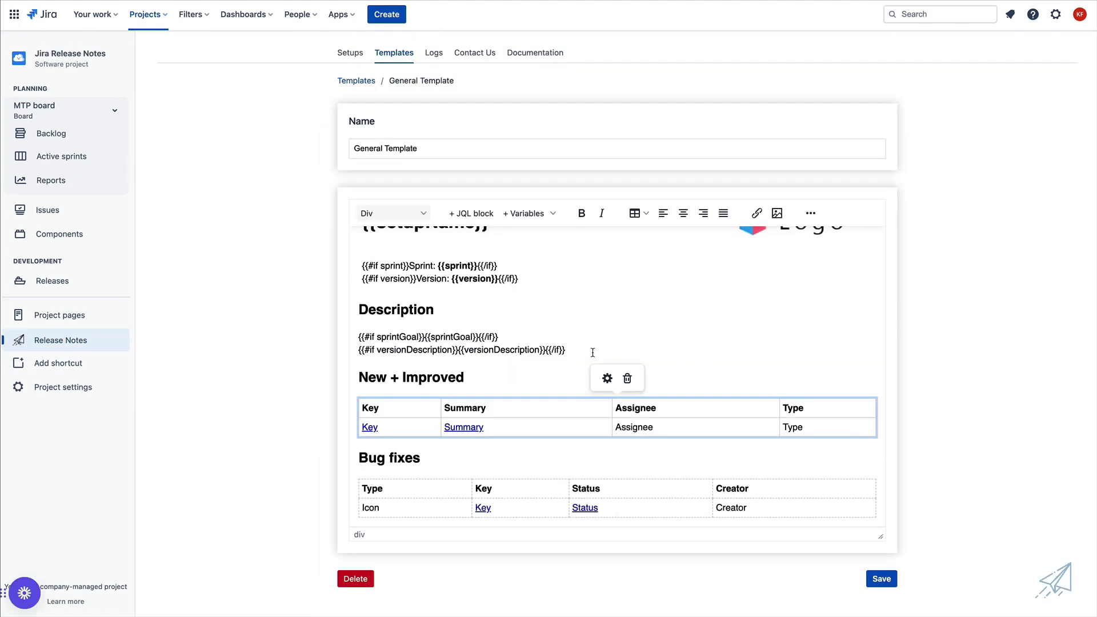
pyautogui.scroll(1, 592, 352)
pyautogui.moveTo(531, 310); pyautogui.dragTo(364, 295)
pyautogui.click(538, 307)
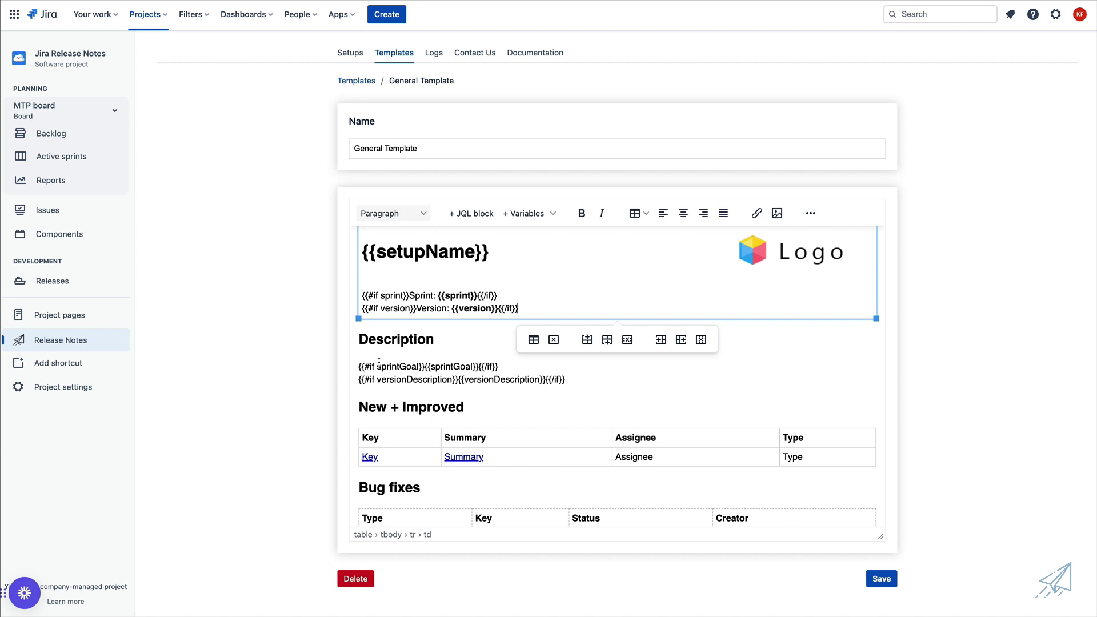
pyautogui.moveTo(369, 366); pyautogui.dragTo(574, 379)
pyautogui.click(577, 395)
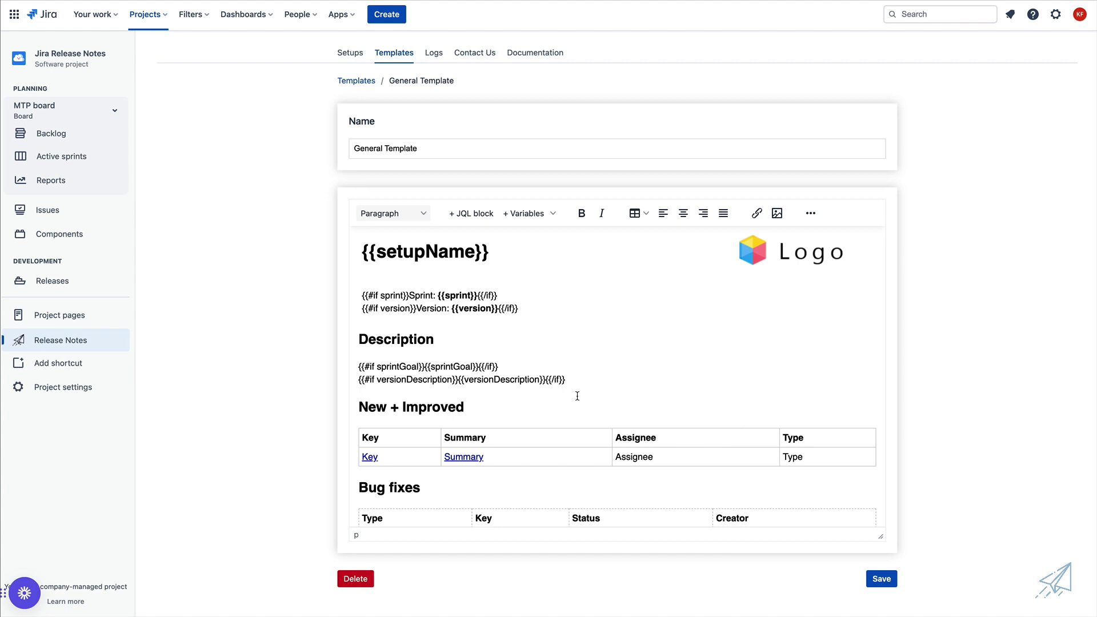
pyautogui.scroll(-1, 593, 399)
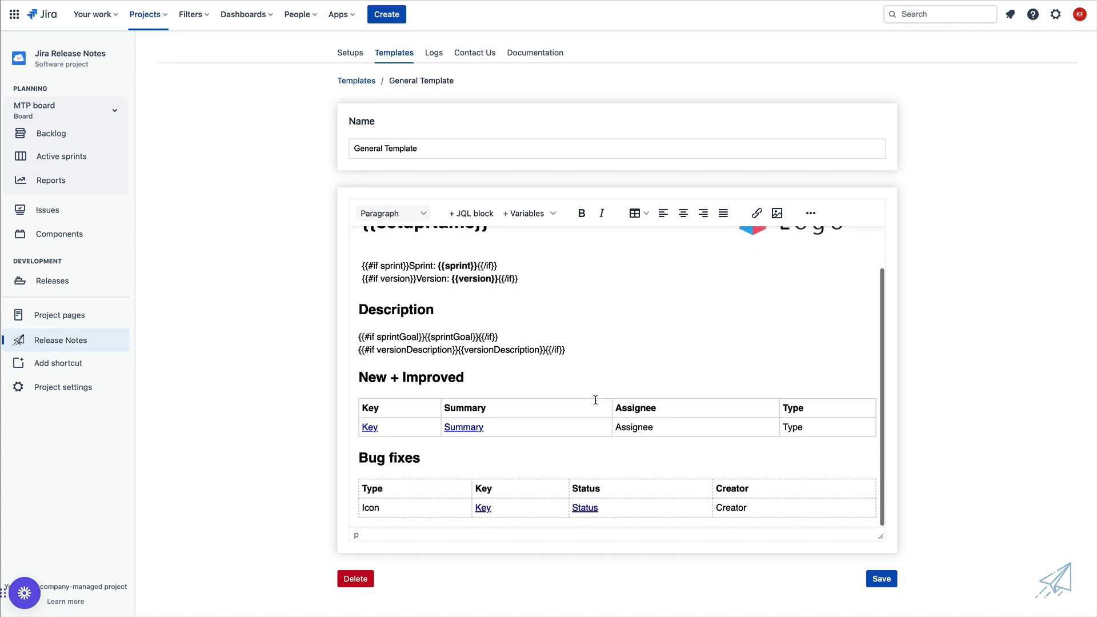
pyautogui.scroll(2, 595, 368)
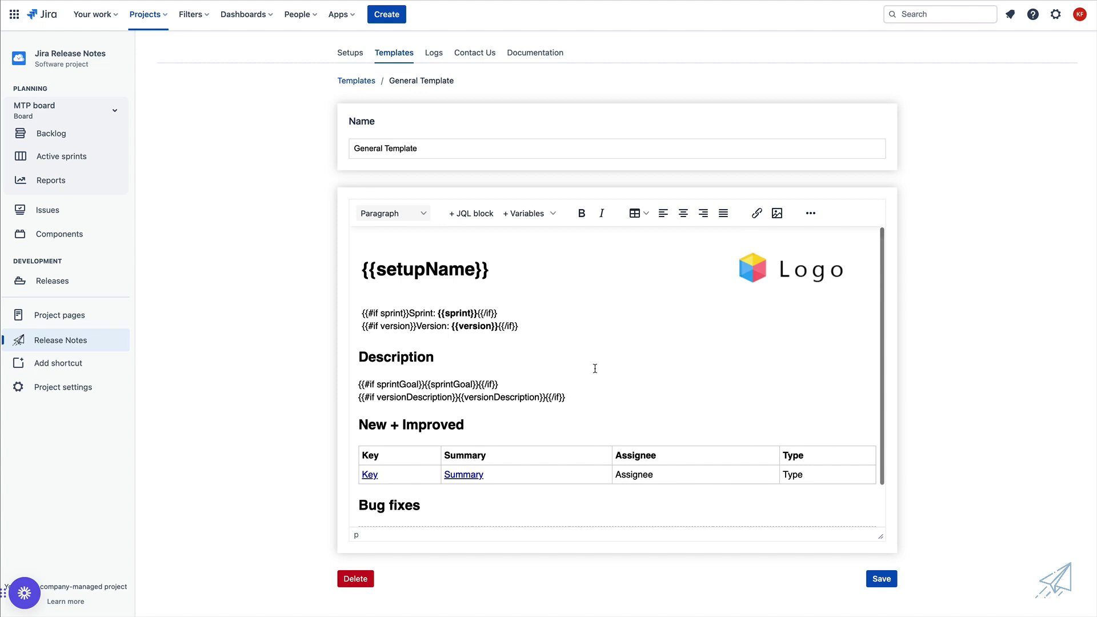
pyautogui.click(878, 581)
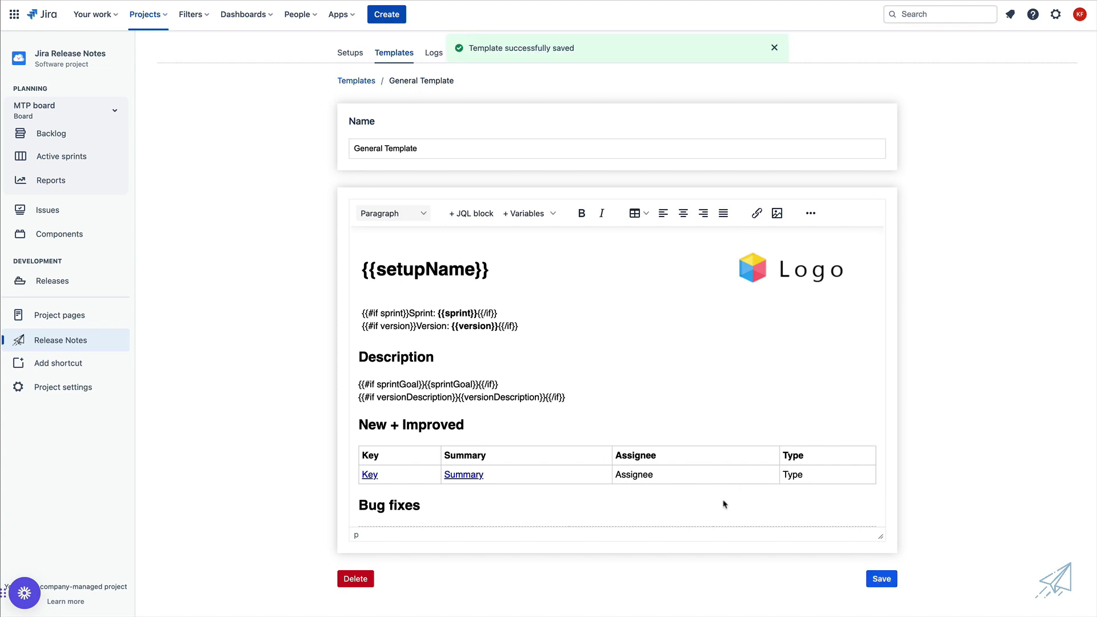
# Step: Clear the setup's email body and insert only the {{templateContent}} variable
pyautogui.click(352, 54)
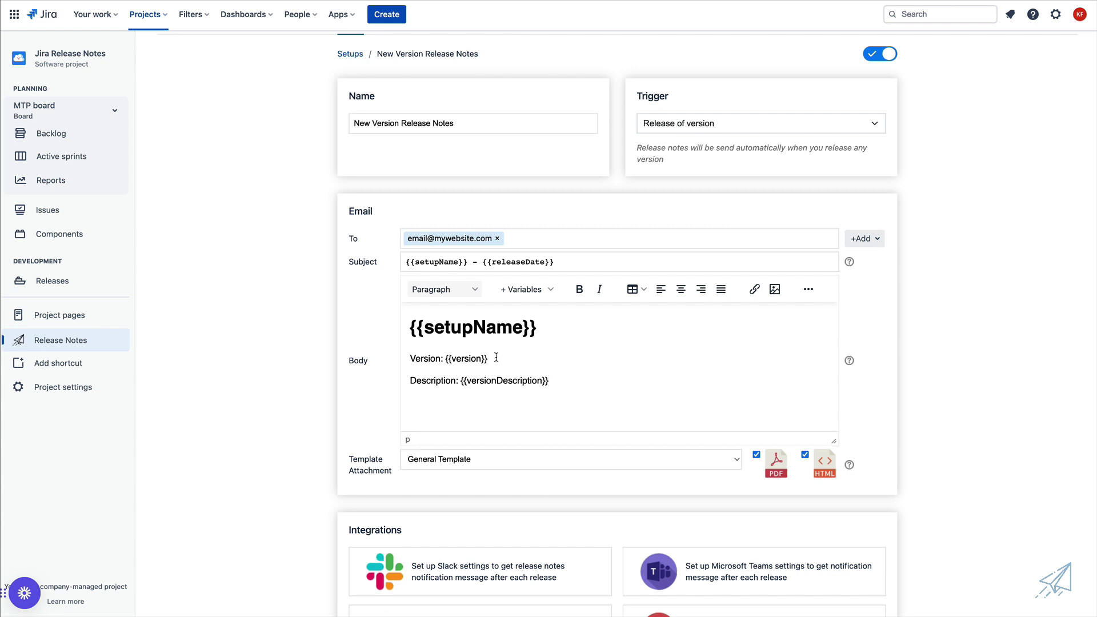
pyautogui.moveTo(564, 382); pyautogui.dragTo(410, 333)
pyautogui.press('BackSpace')
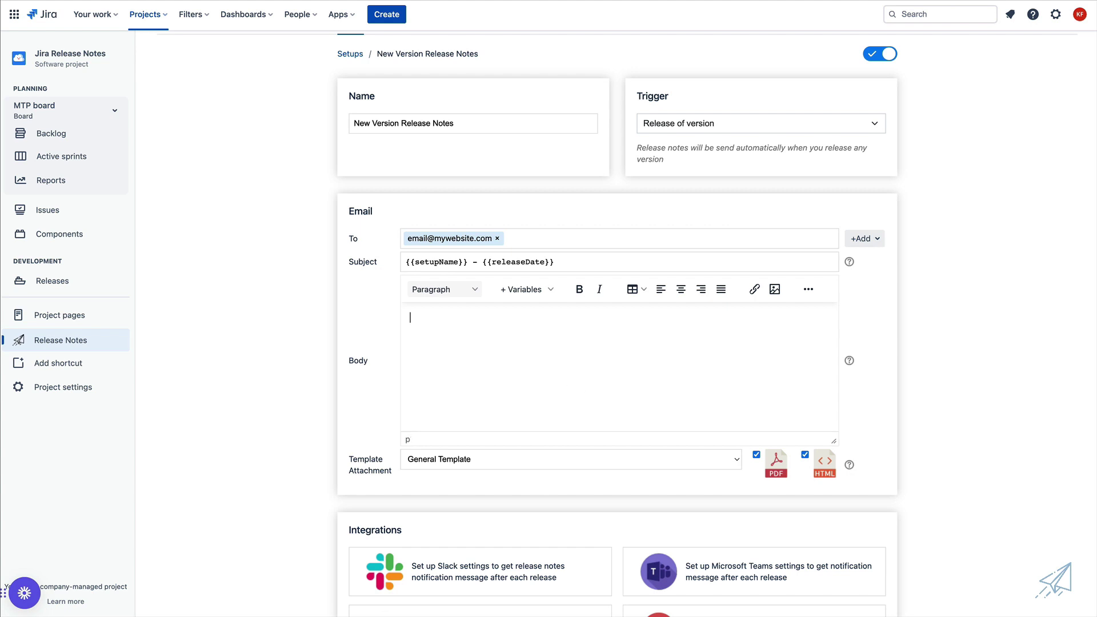
pyautogui.click(549, 290)
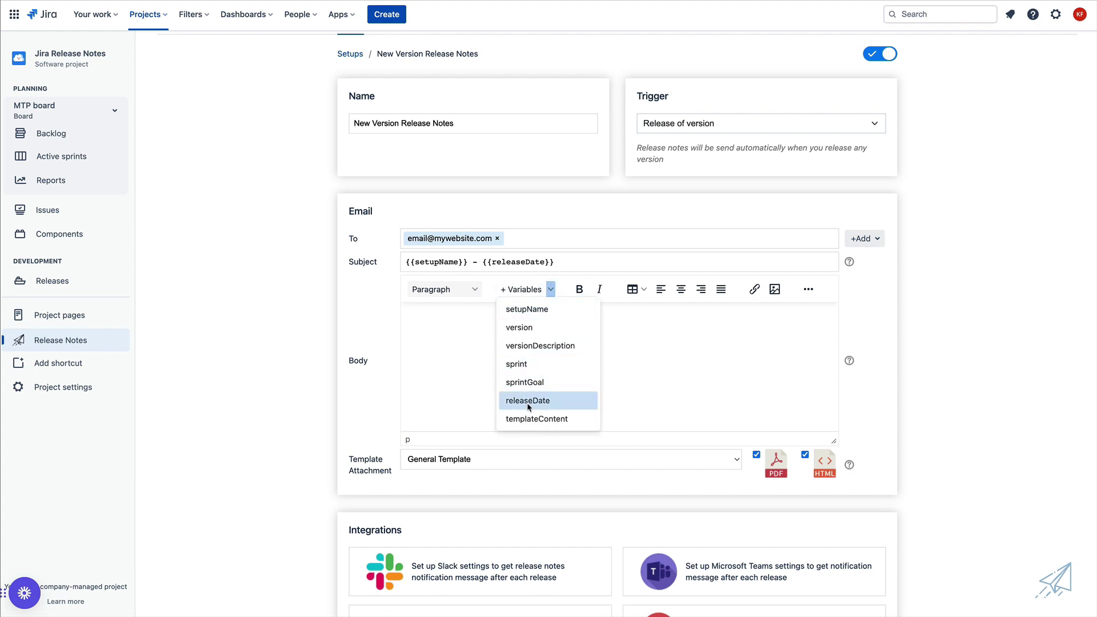
pyautogui.click(537, 419)
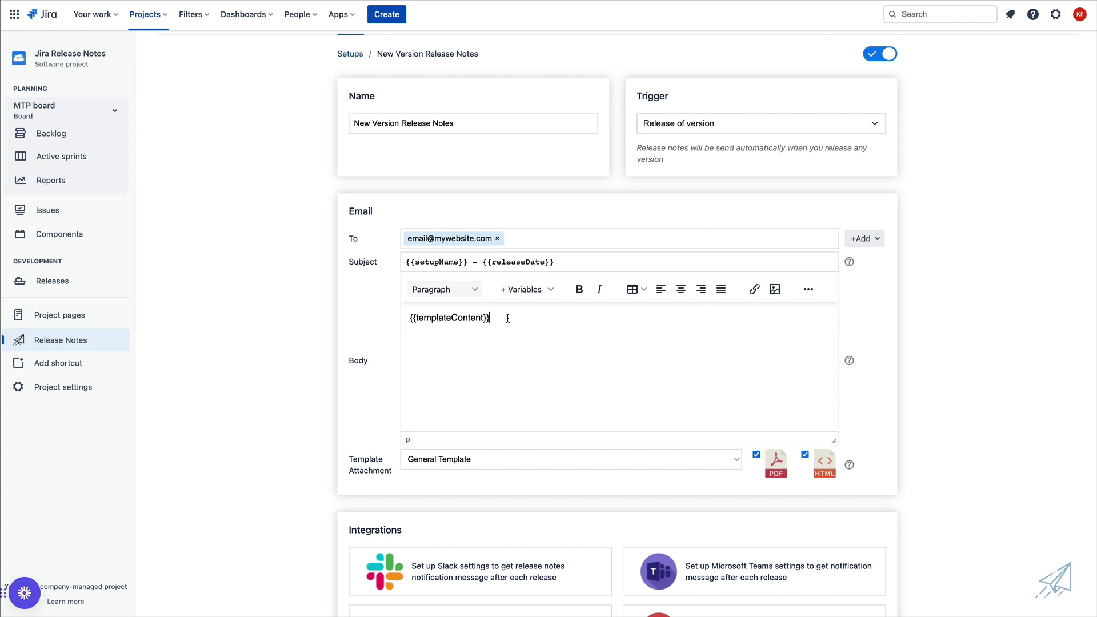
pyautogui.scroll(-3, 321, 397)
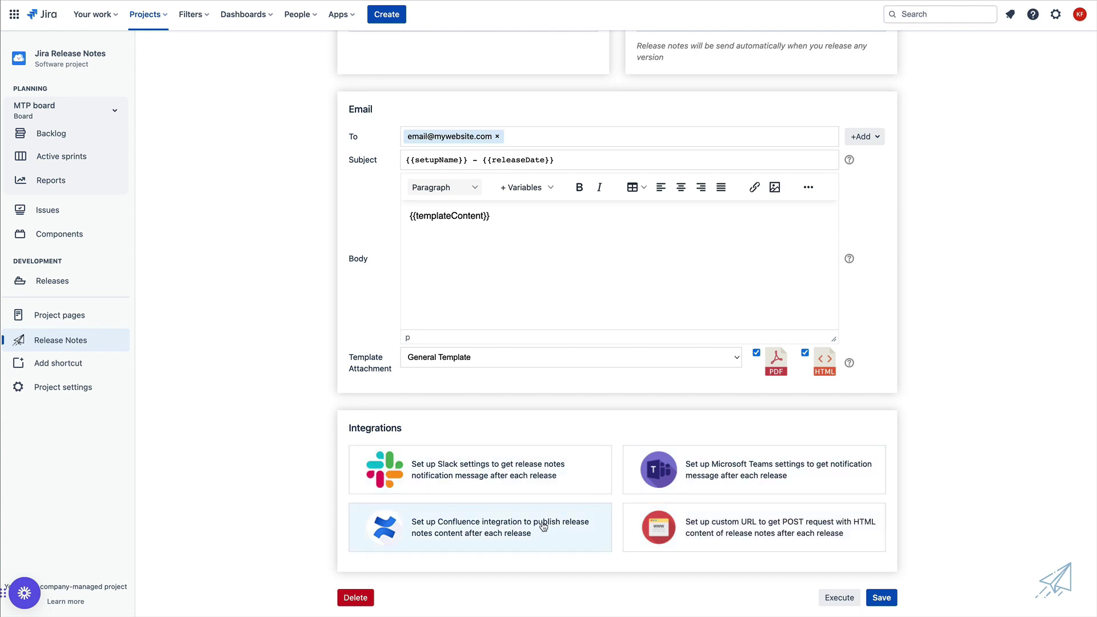
pyautogui.click(493, 474)
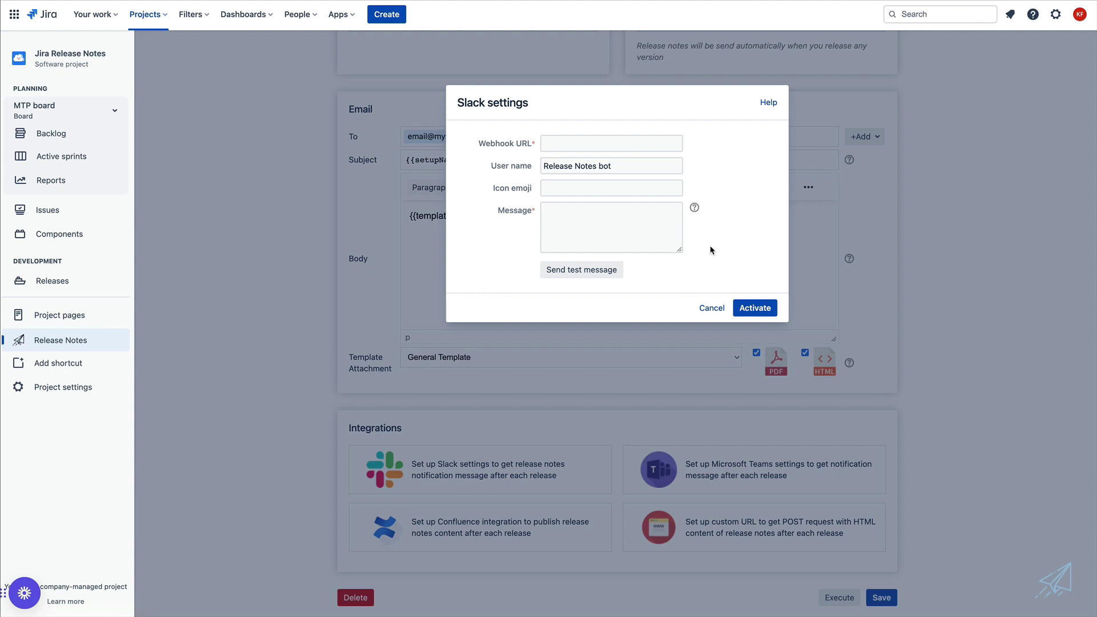
pyautogui.click(953, 514)
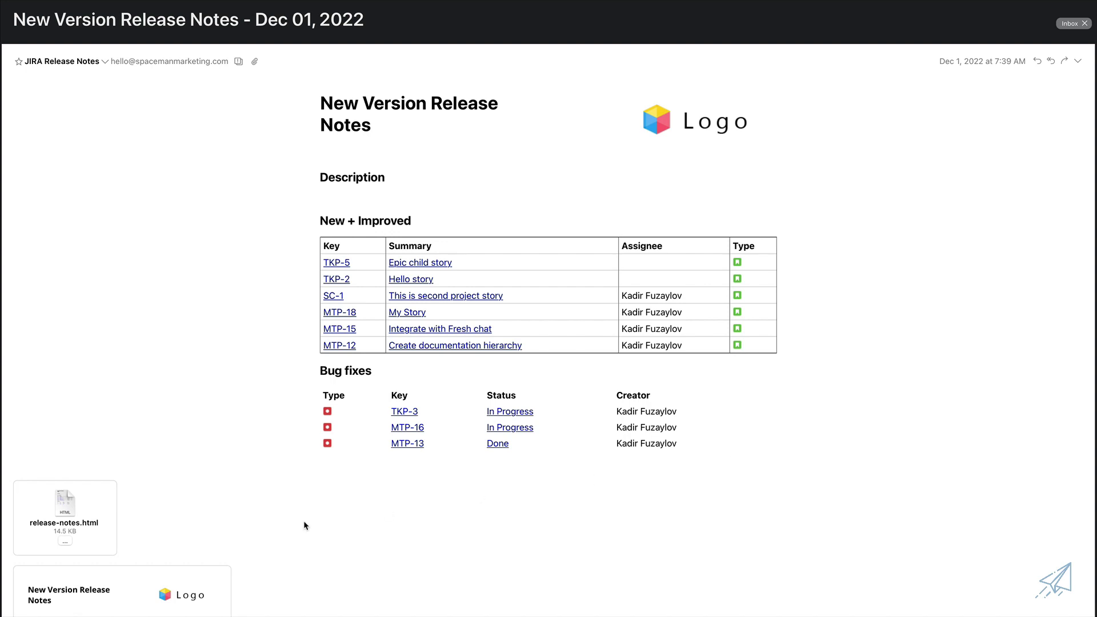
# Step: Scroll through the received release-notes email down to its Bug fixes table
pyautogui.scroll(-1, 303, 520)
pyautogui.scroll(-1, 108, 515)
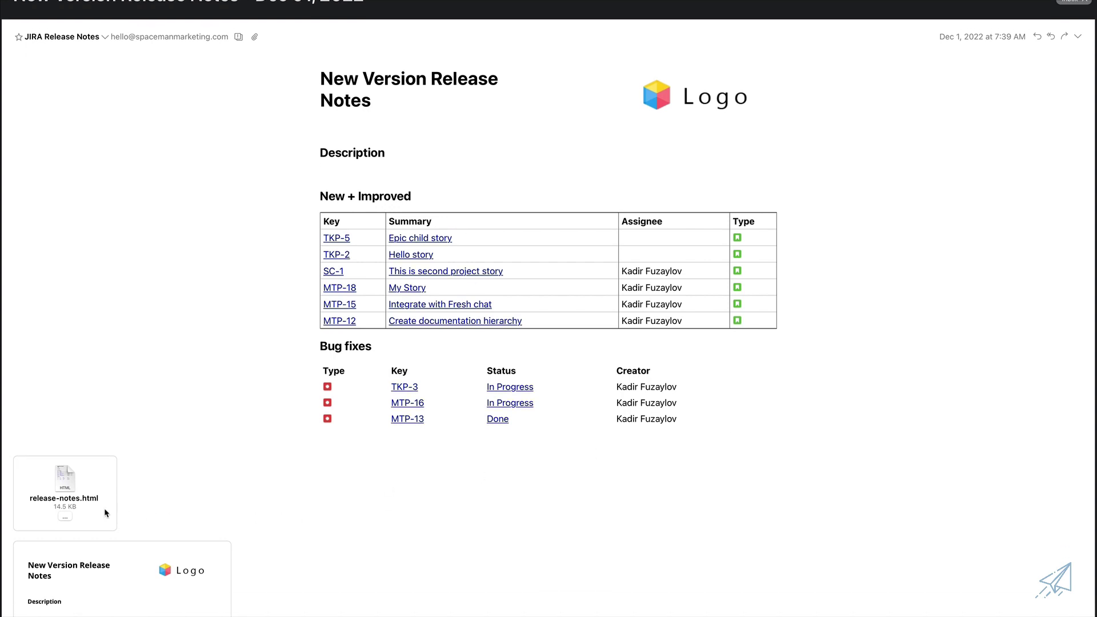
pyautogui.scroll(-5, 97, 564)
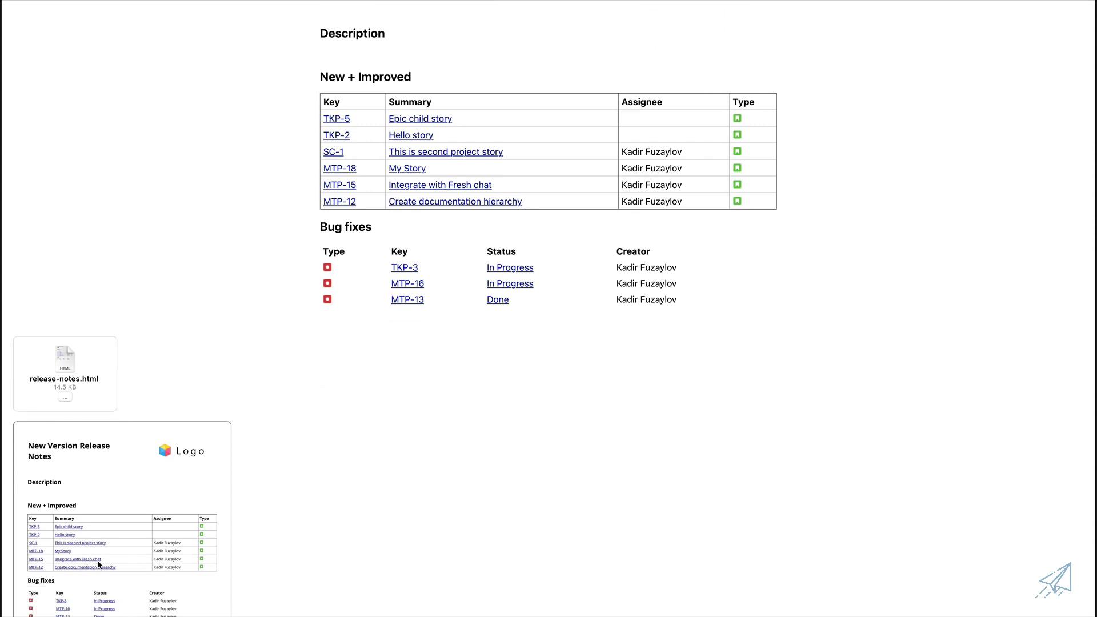
pyautogui.scroll(-1, 100, 553)
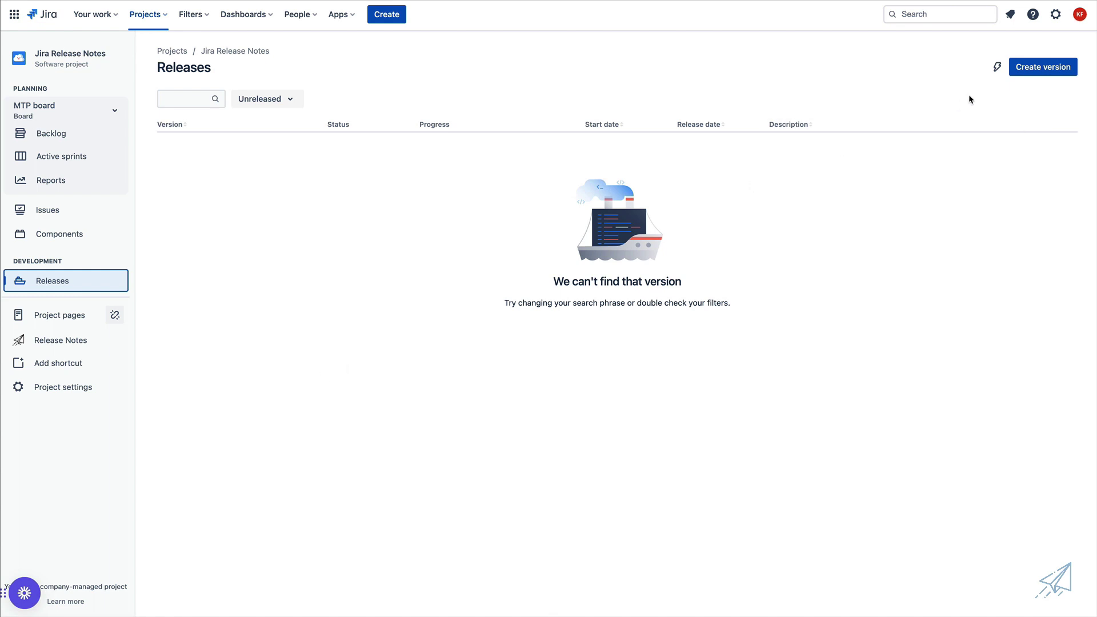
# Step: Create Version 1.0.1 with start date, release date and description, then view the project's 9 issues
pyautogui.click(1041, 75)
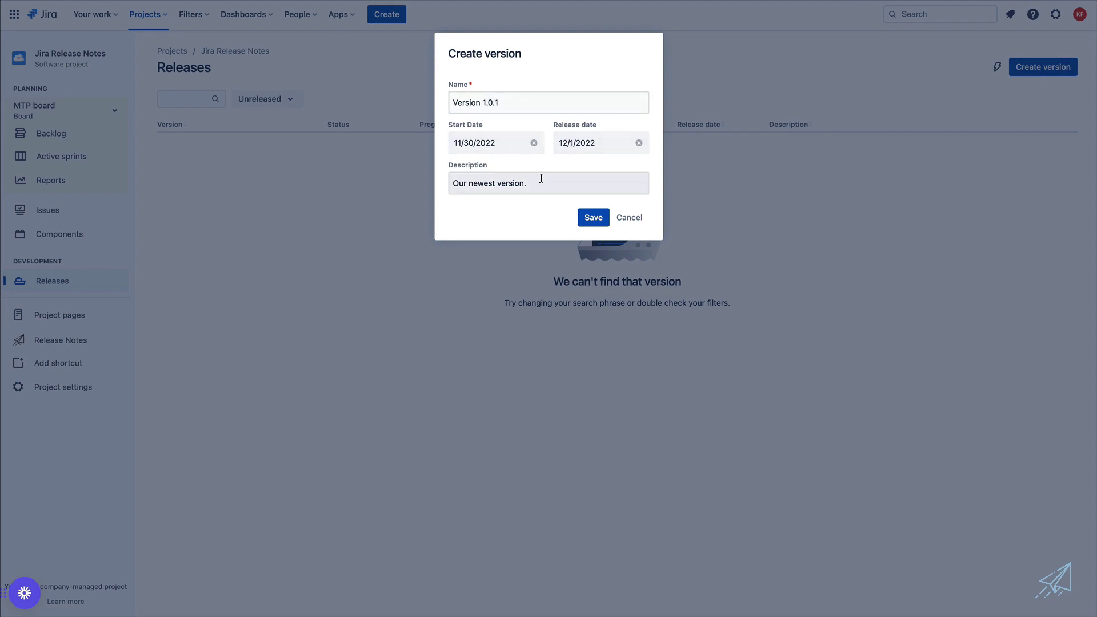
pyautogui.click(584, 217)
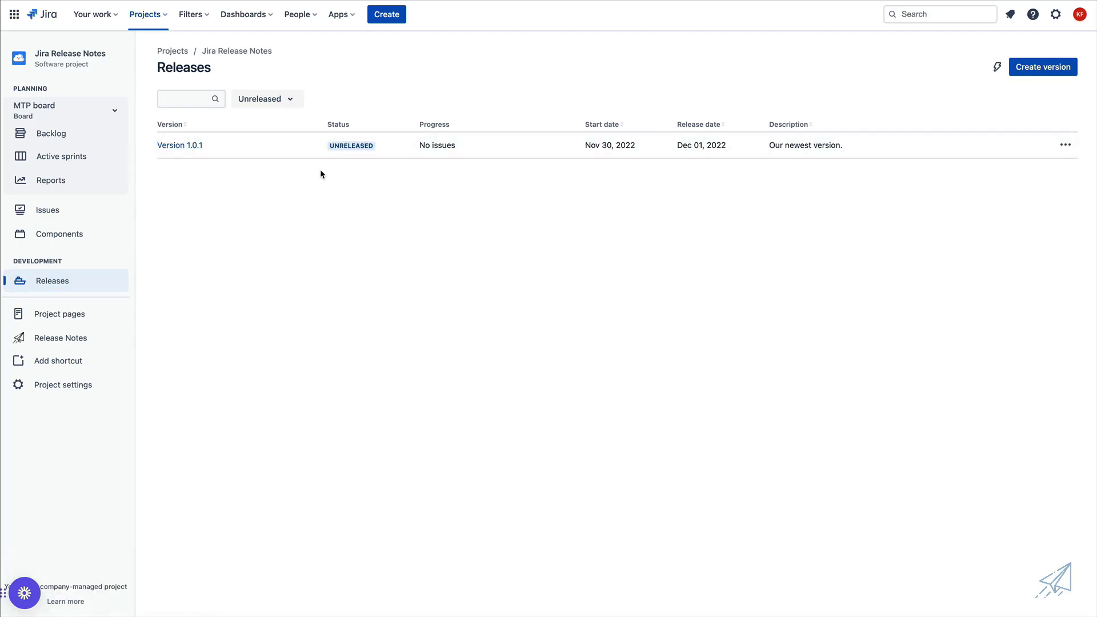
pyautogui.click(41, 214)
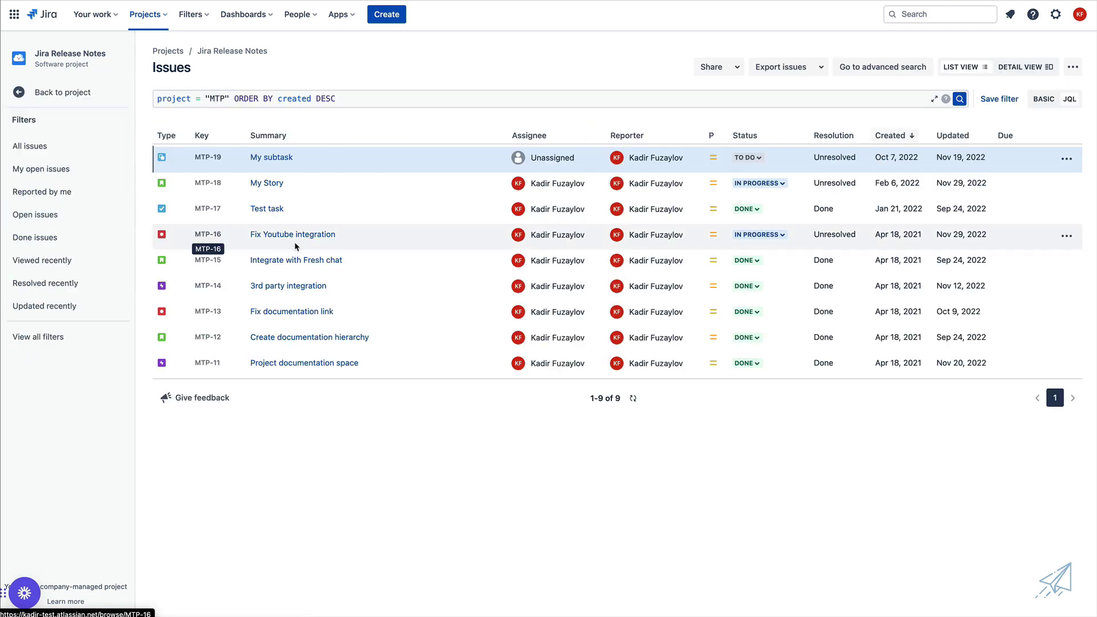
# Step: Change MTP-18 My Story's fix version from v1.0.0 to Version 1.0.1 and resolve it
pyautogui.click(264, 183)
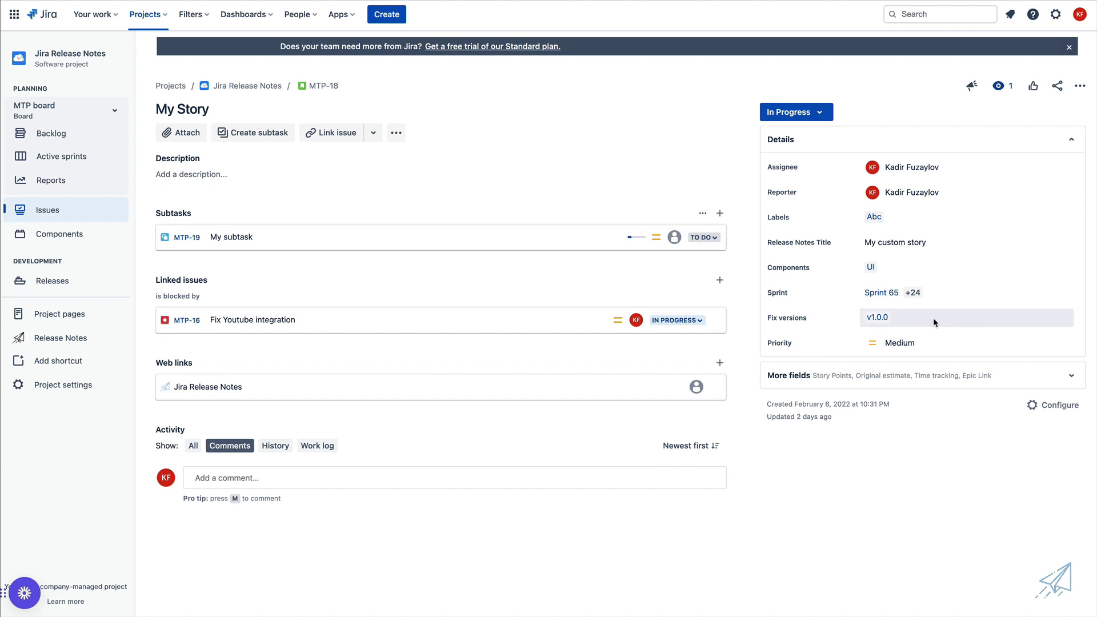
pyautogui.click(963, 321)
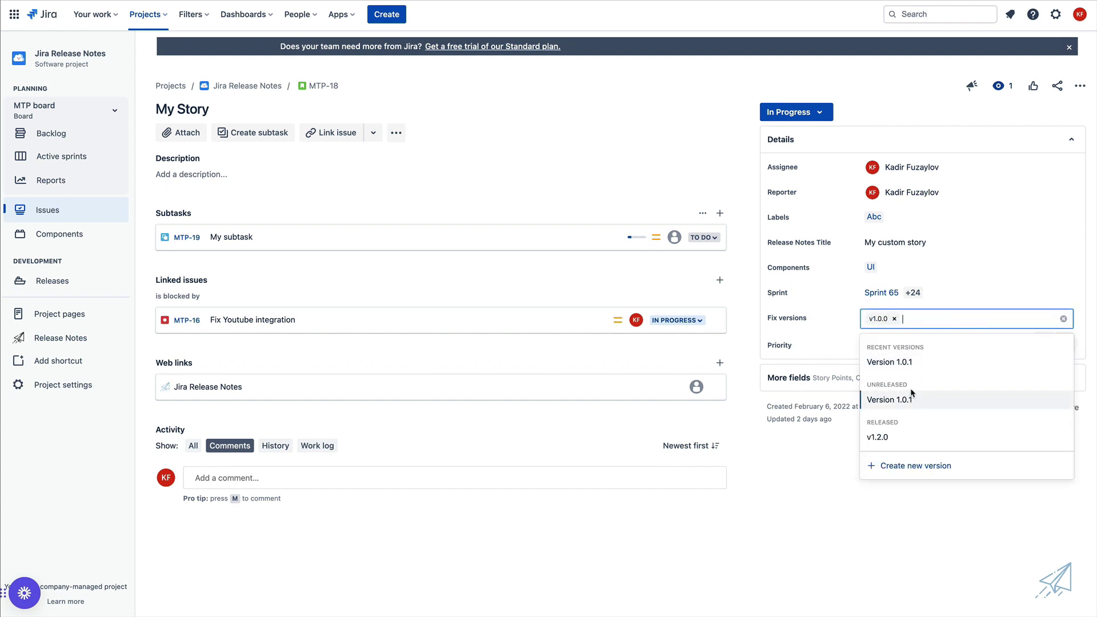
pyautogui.click(920, 401)
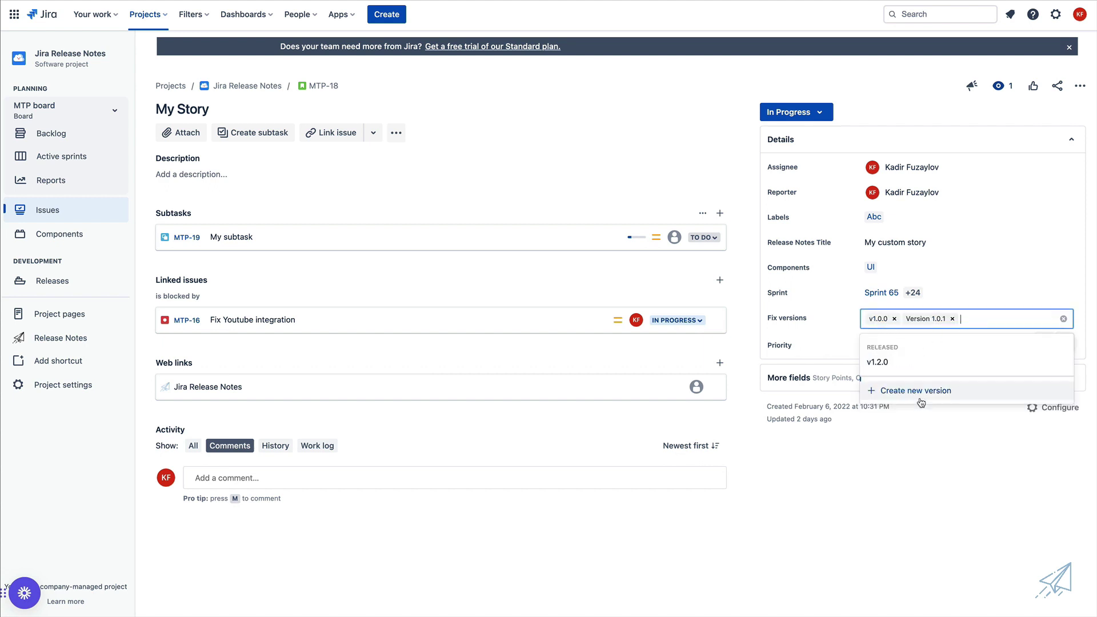
pyautogui.click(894, 318)
pyautogui.click(829, 229)
pyautogui.click(819, 113)
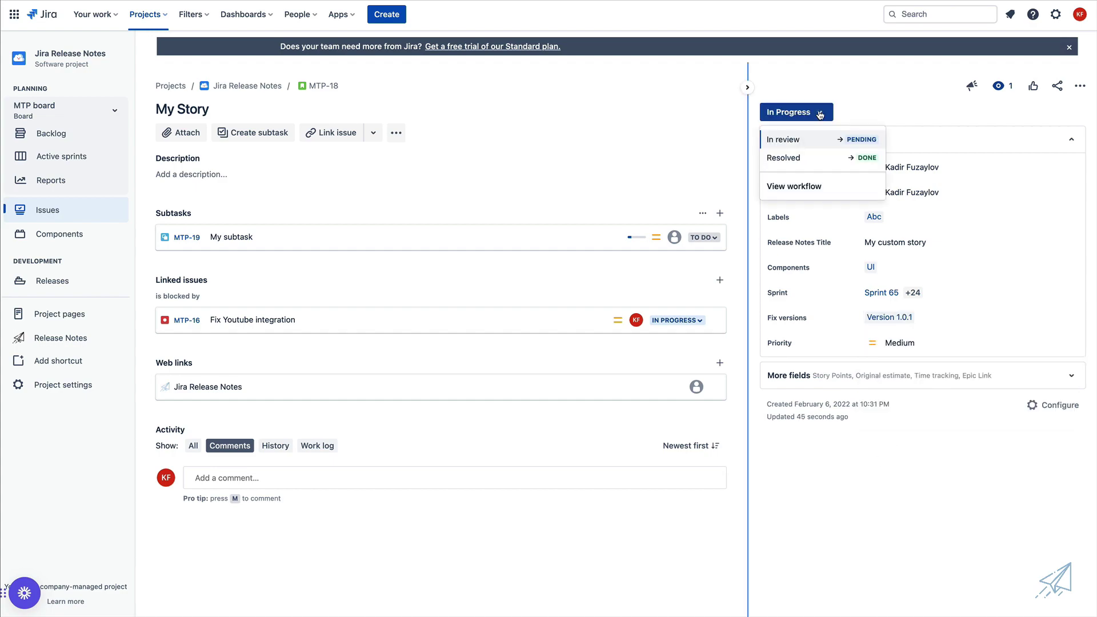
pyautogui.click(803, 156)
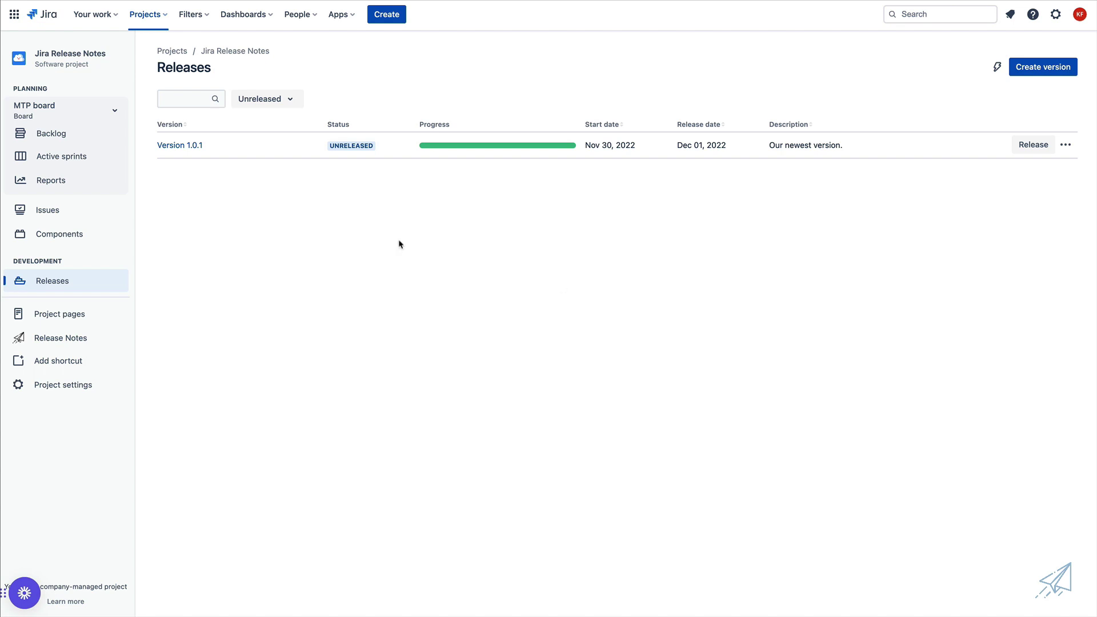
# Step: Release Version 1.0.1 from the project's Releases page
pyautogui.click(1031, 145)
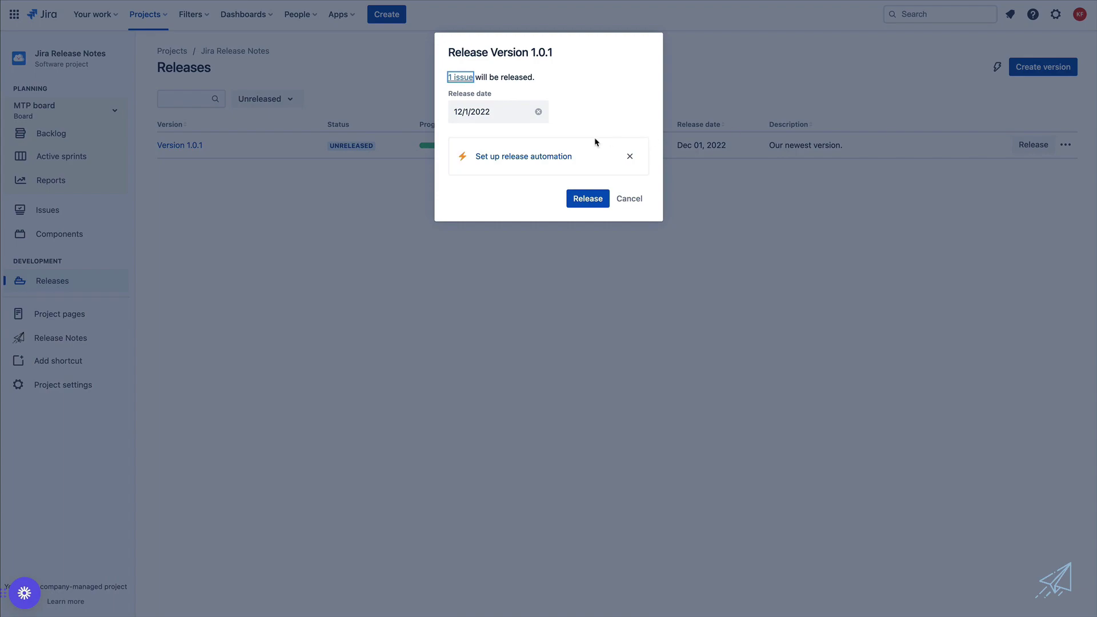
pyautogui.click(582, 201)
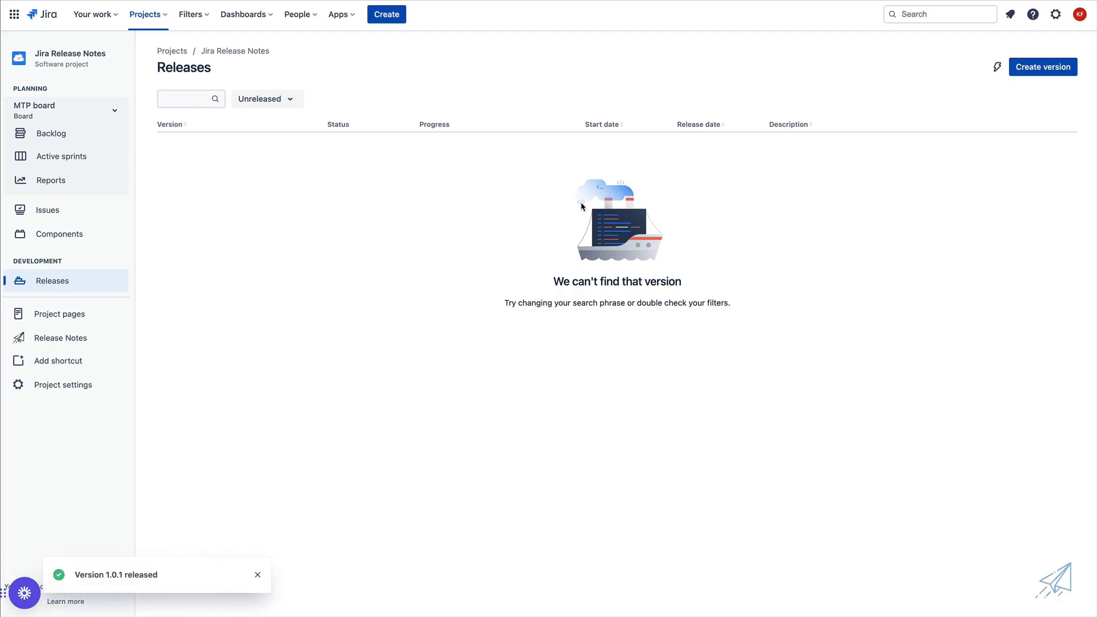